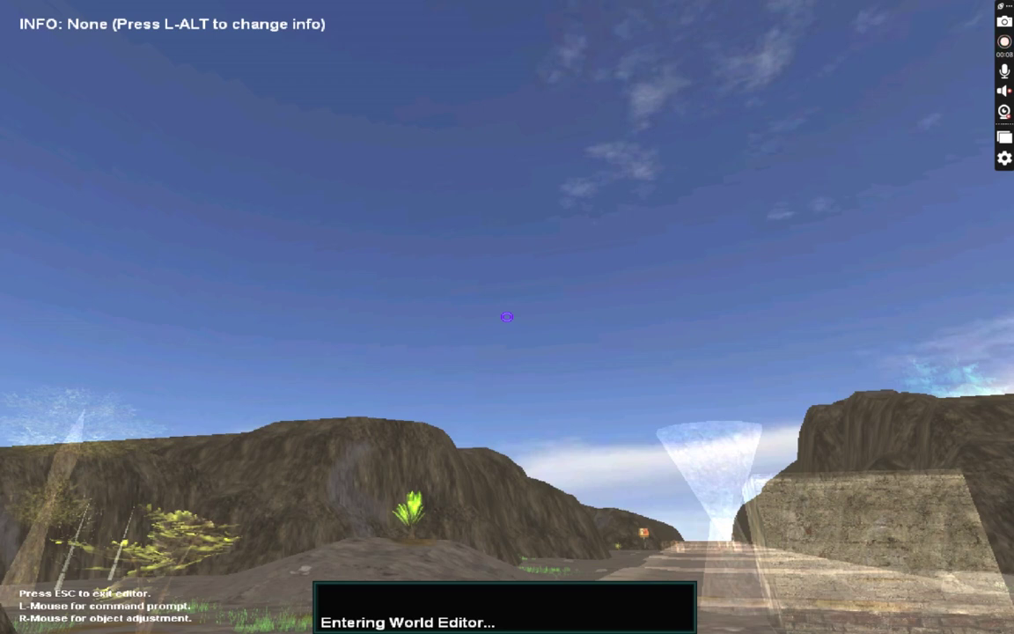
# - Run the World Editor command "deusex" on the player to turn on god mode, leave the editor and dismiss the tutorial message
pyautogui.click(507, 316)
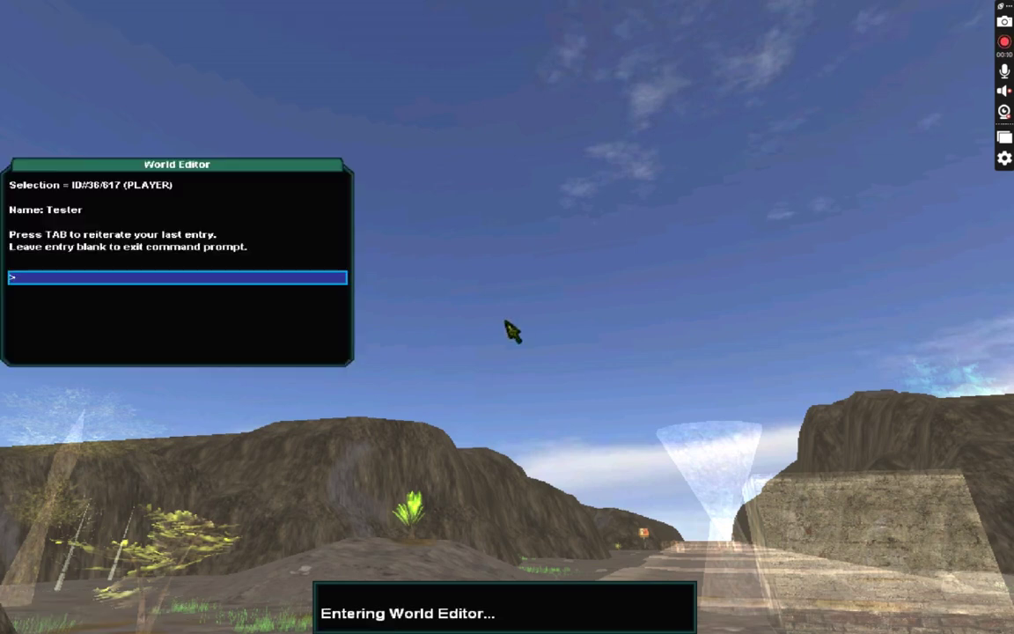
pyautogui.write('deusex')
pyautogui.press('Return')
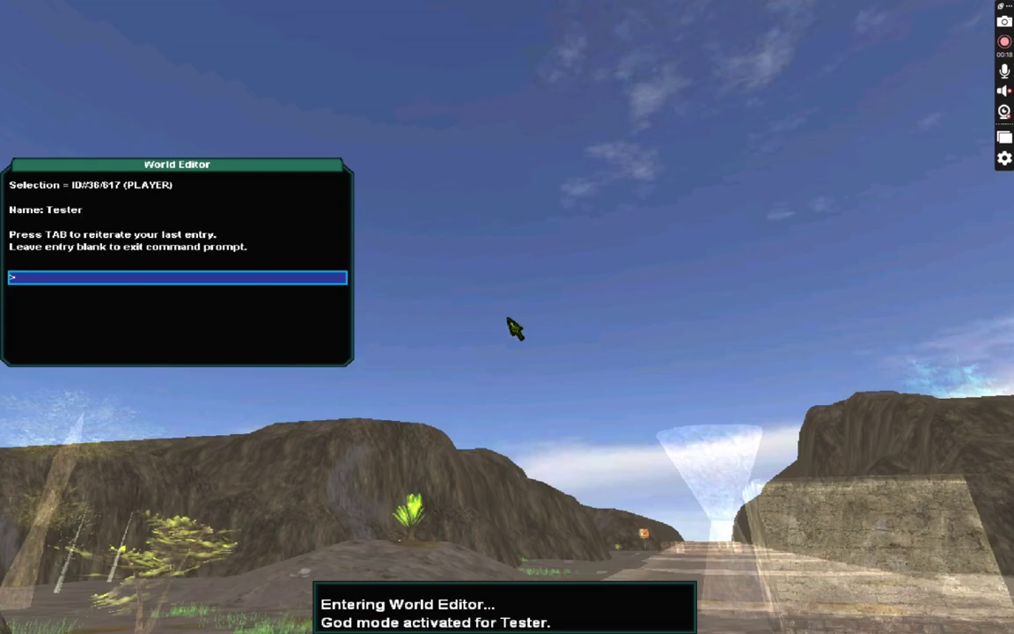
pyautogui.press('Return')
pyautogui.press('Escape')
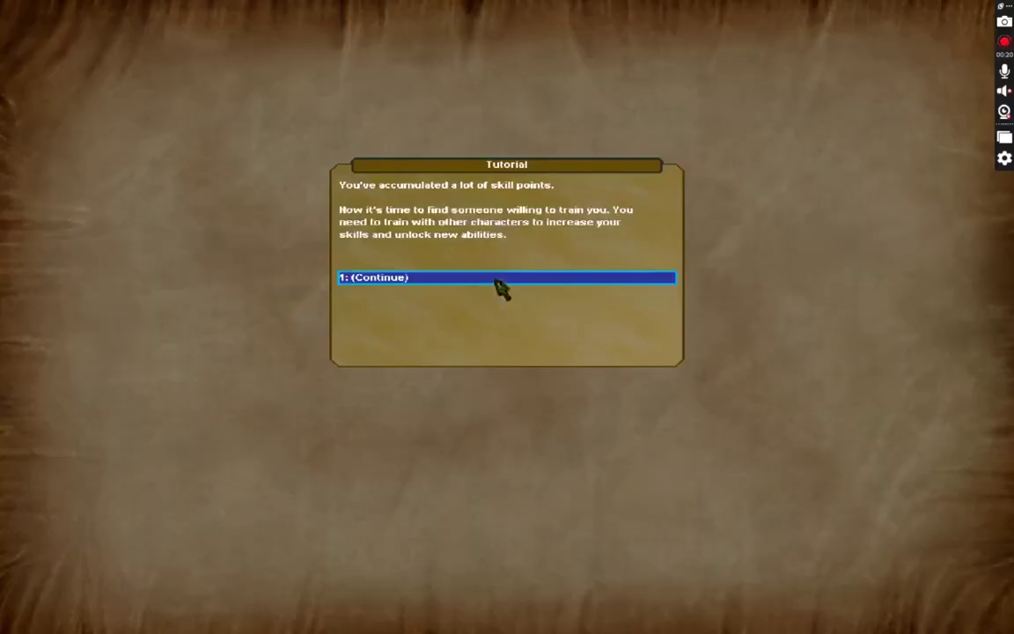
pyautogui.click(460, 284)
pyautogui.click(459, 284)
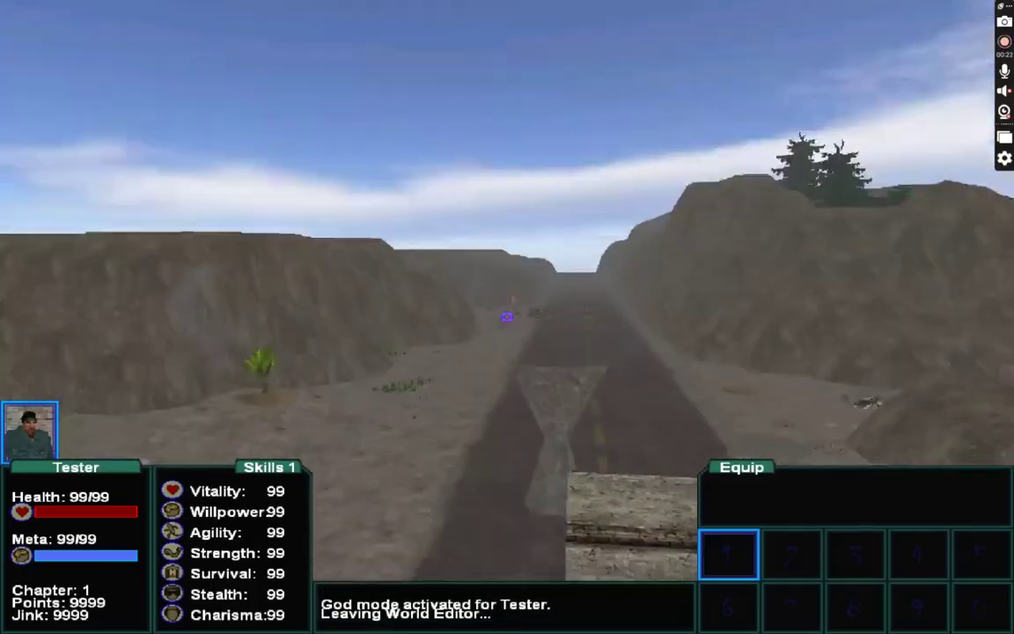
# - Look through the character's two skill lists and explore the road and the terrain around the concrete block
pyautogui.press('w')
pyautogui.press('Tab')
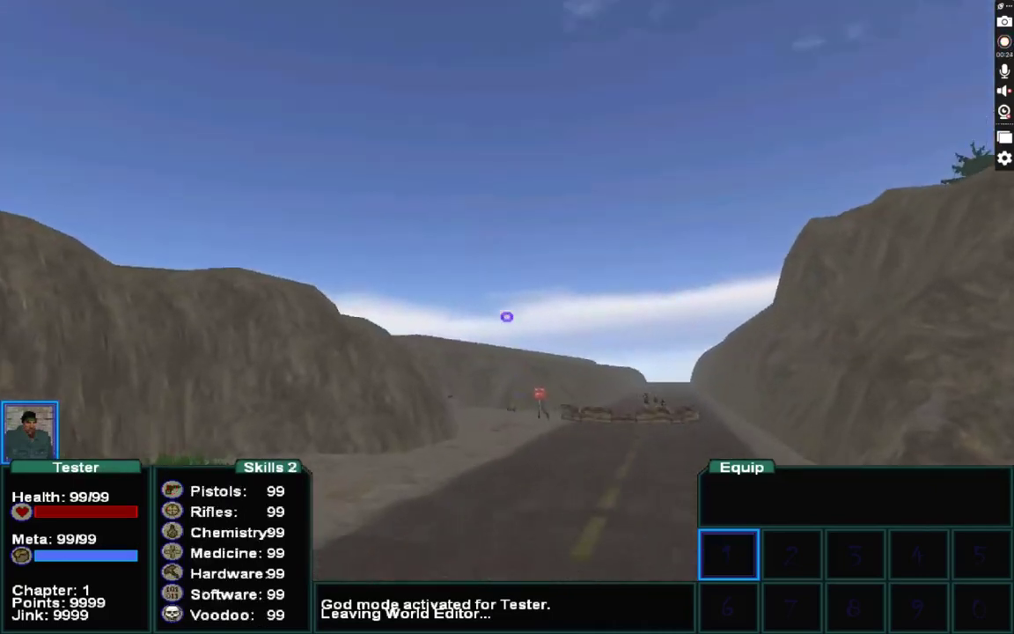
pyautogui.press('Tab')
pyautogui.press('Tab')
pyautogui.press('Tab')
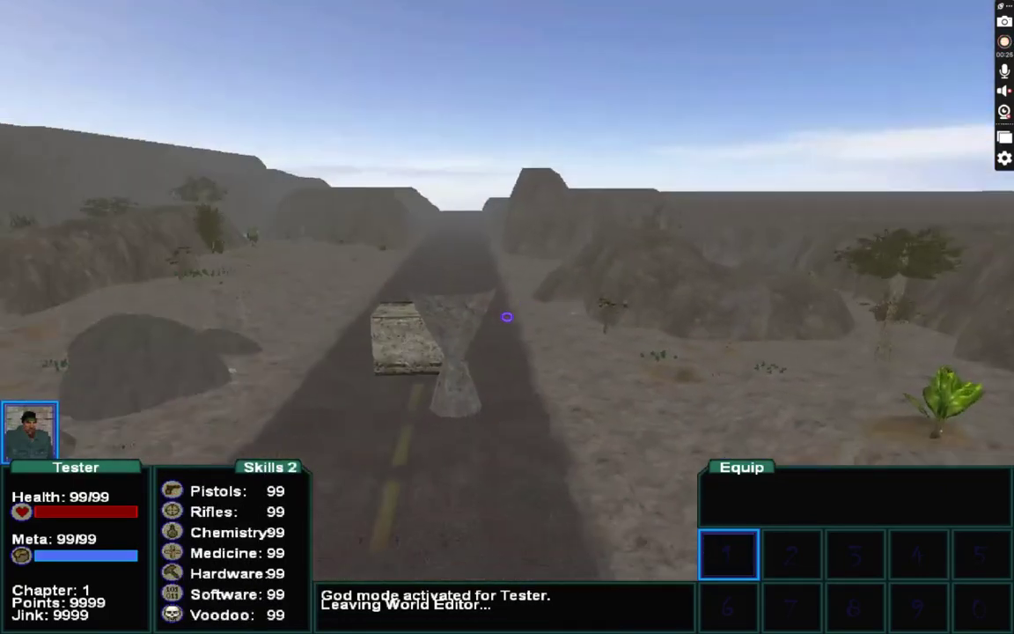
pyautogui.press('w')
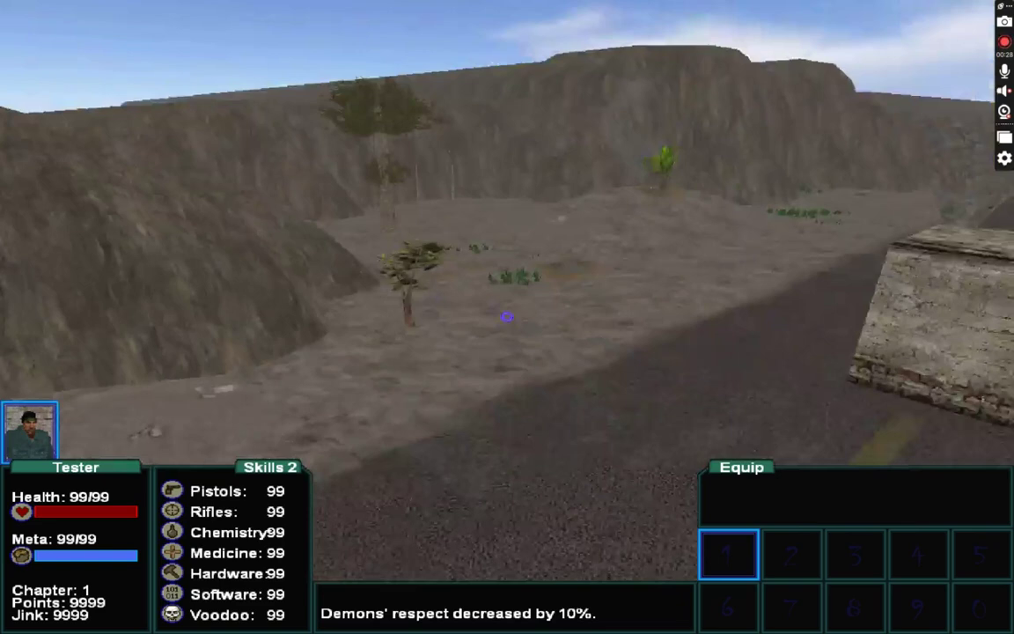
pyautogui.press('w')
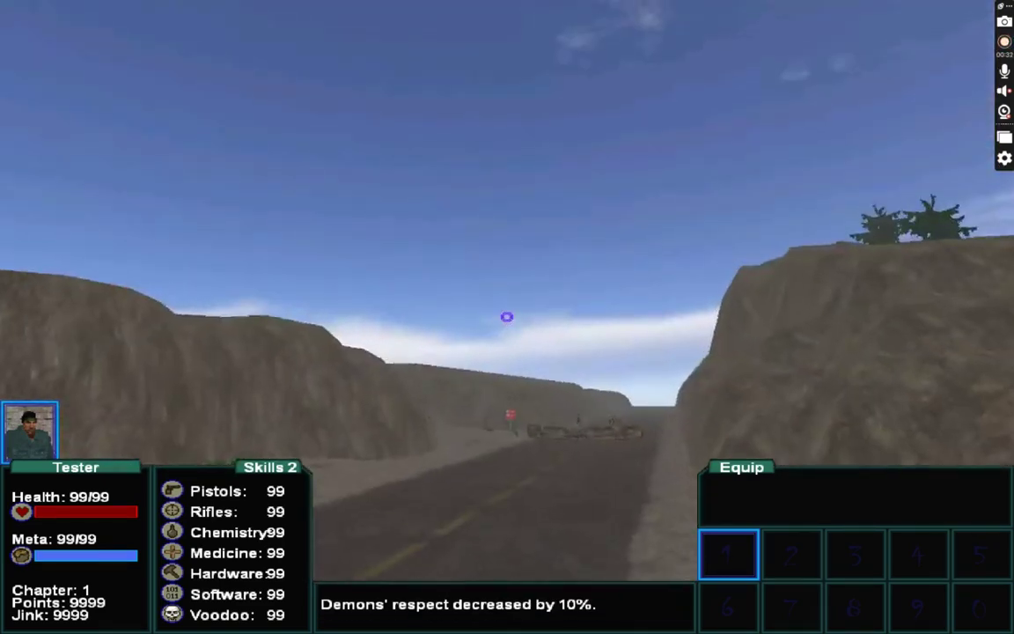
pyautogui.press('w')
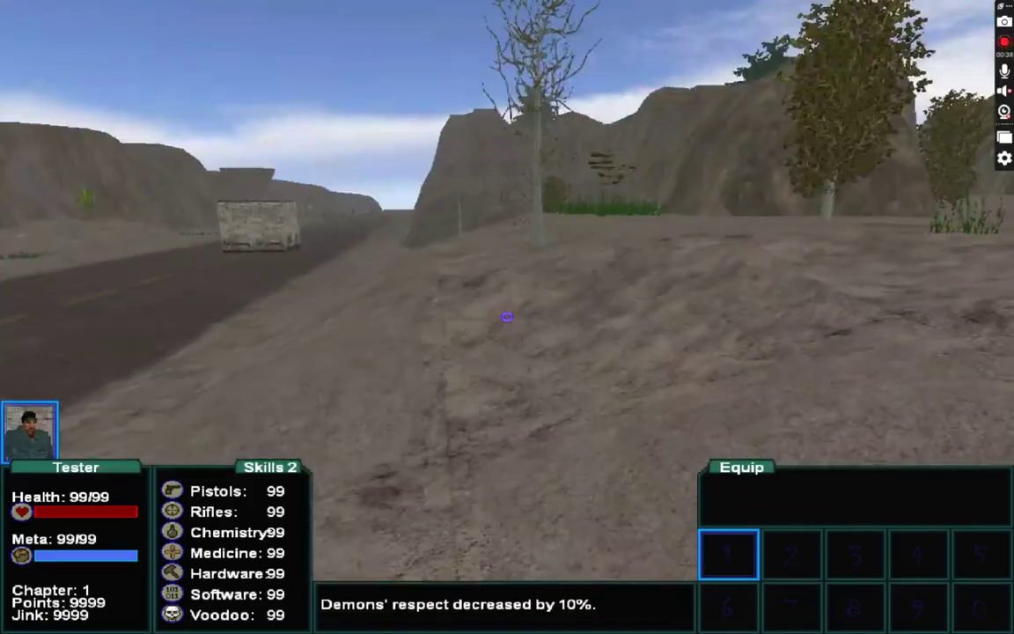
pyautogui.press('w')
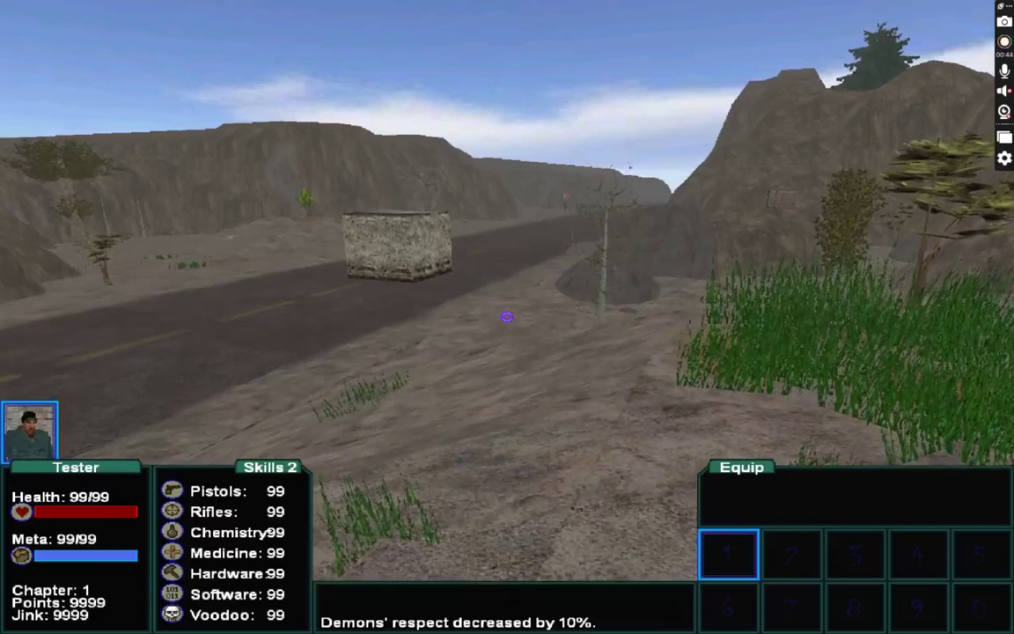
# - Run the World Editor command "flying=0" on the player and return to the game
pyautogui.press('F1')
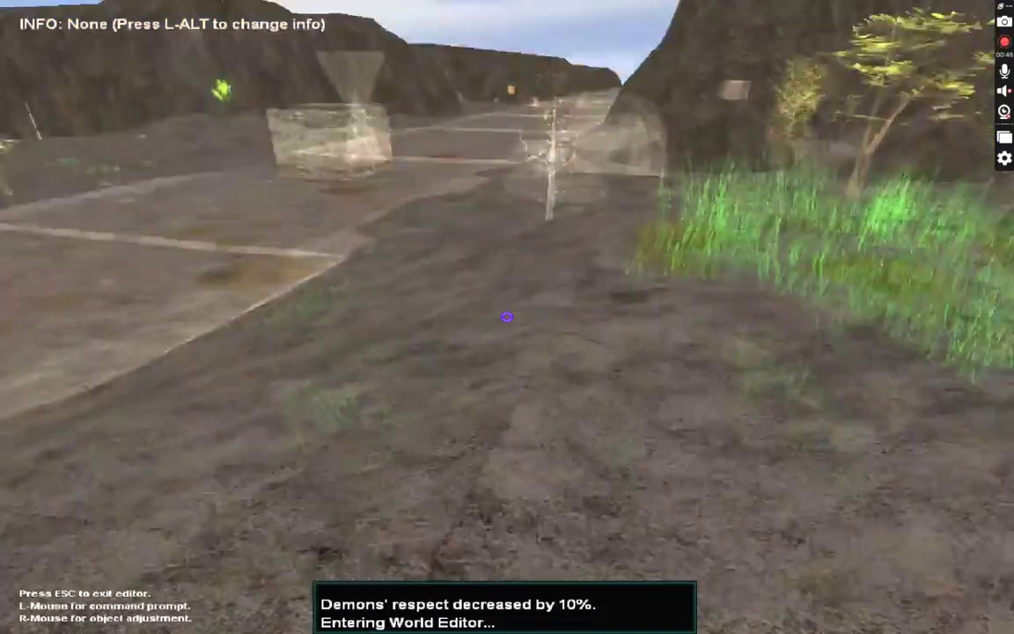
pyautogui.click(507, 316)
pyautogui.write('flying')
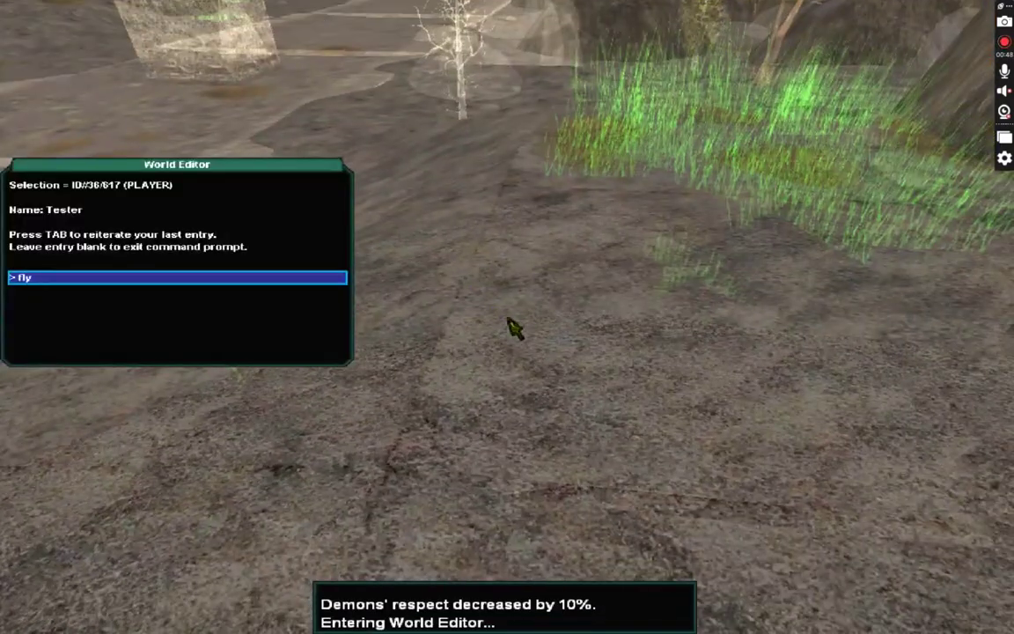
pyautogui.write('=0')
pyautogui.press('Return')
pyautogui.press('F1')
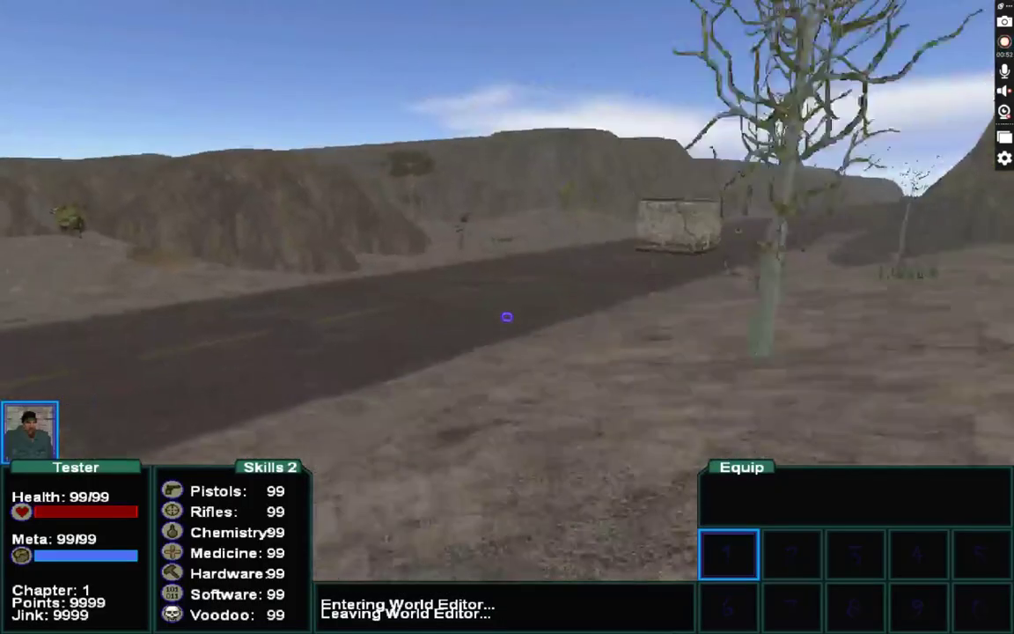
pyautogui.press('w')
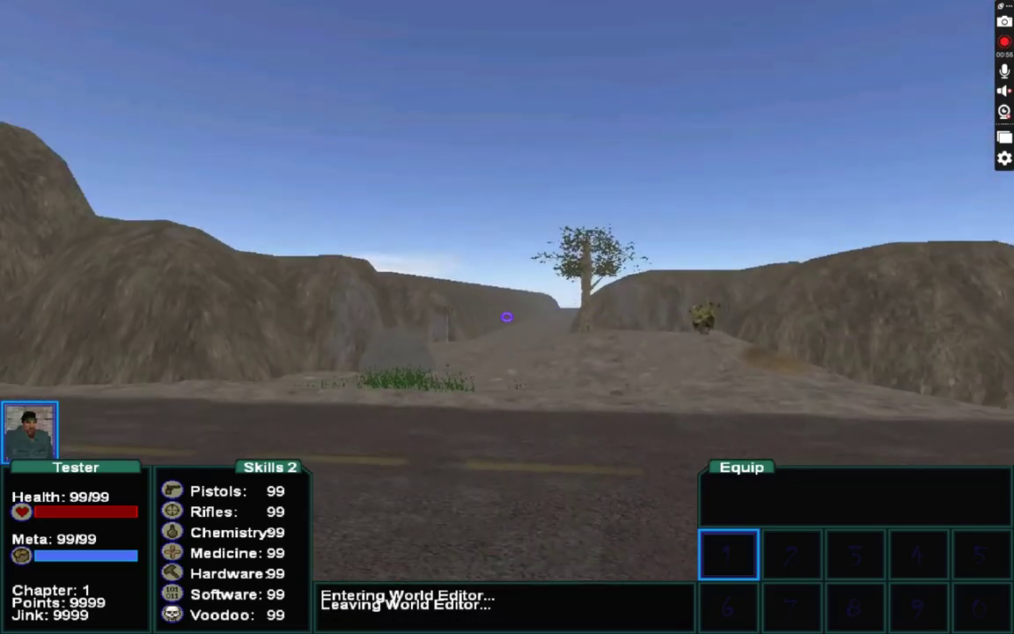
pyautogui.press('w')
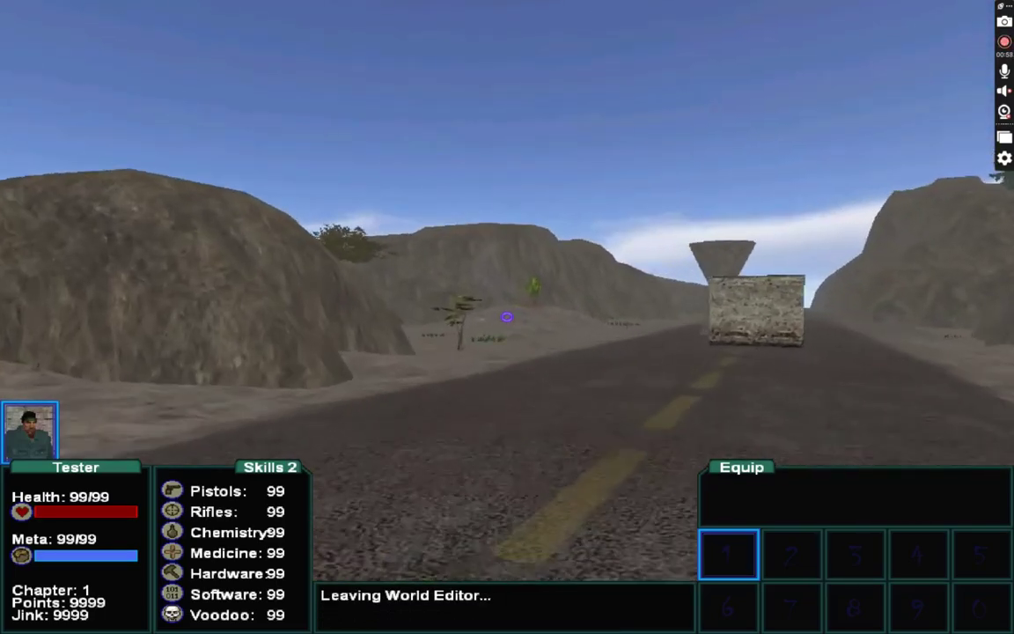
pyautogui.press('w')
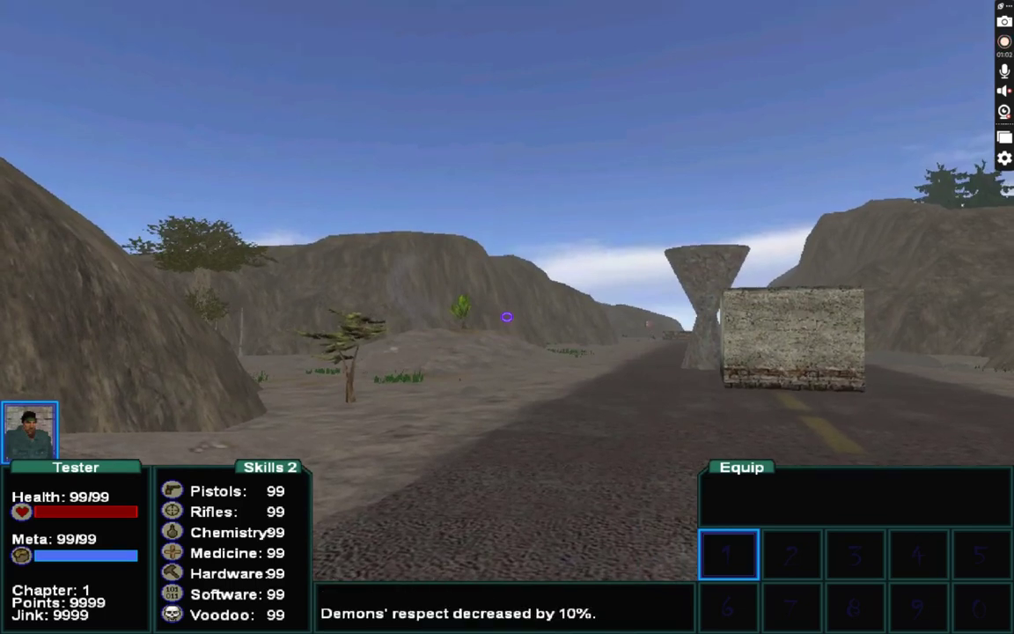
# - Start a new story with the "newstory" command, agreeing to delete the entire existing story, leave its name blank and exit the editor
pyautogui.press('F1')
pyautogui.click(507, 316)
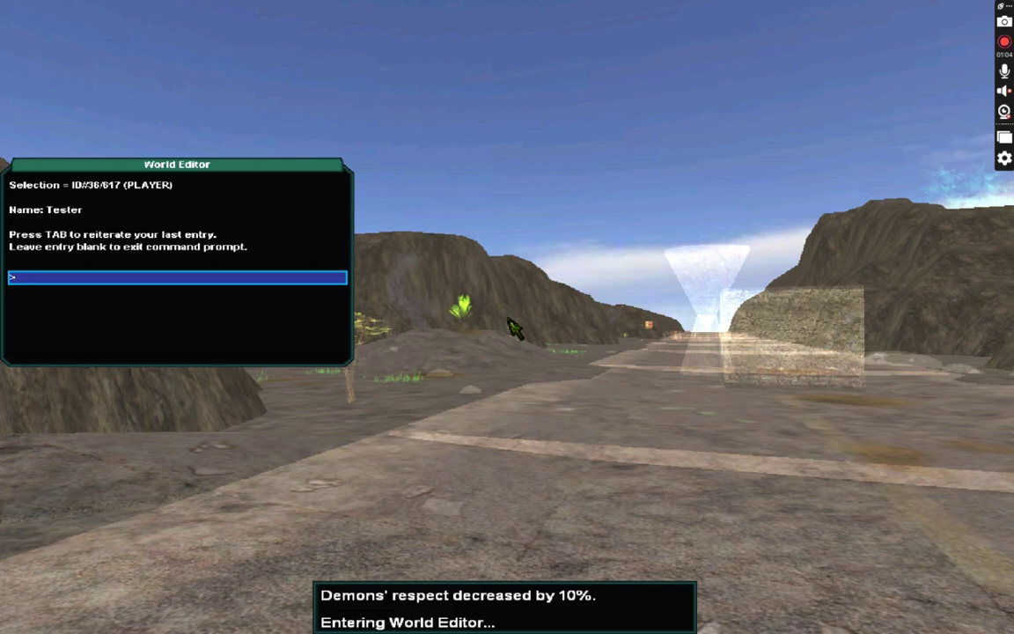
pyautogui.write('newstory')
pyautogui.press('Return')
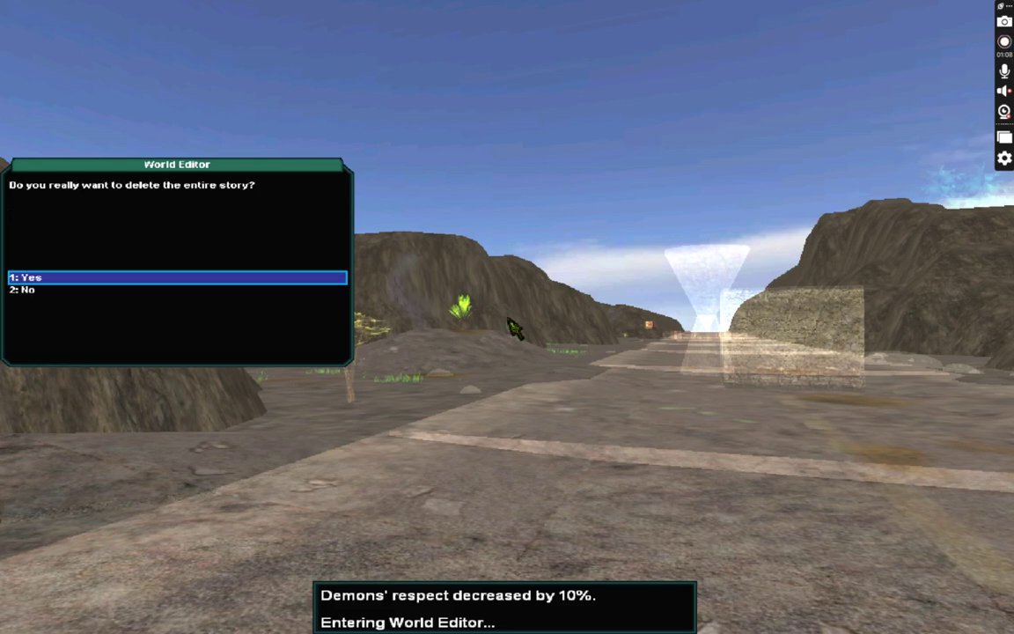
pyautogui.press('Return')
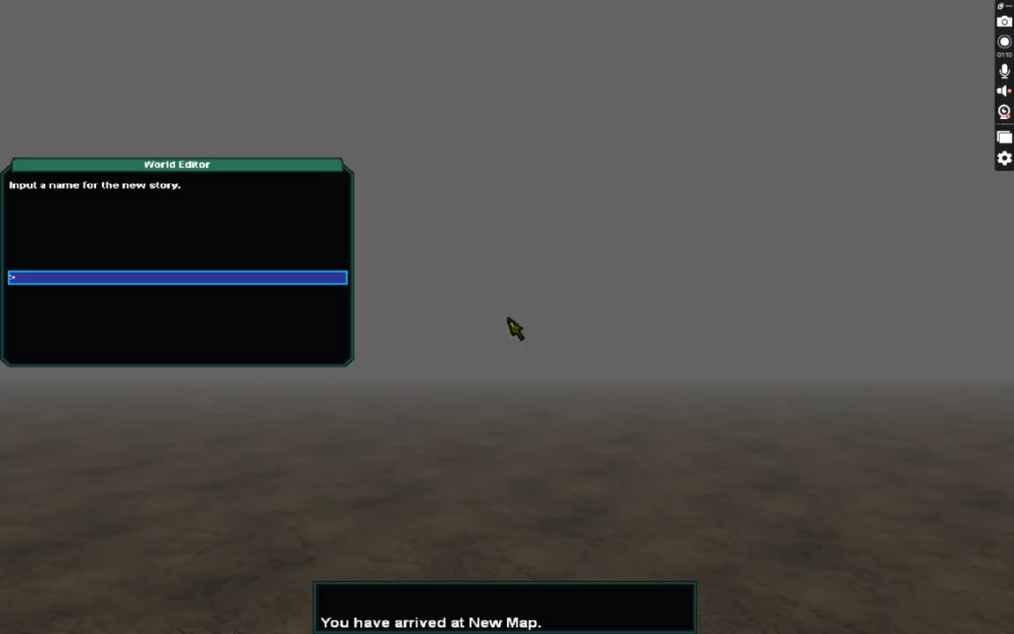
pyautogui.press('Return')
pyautogui.press('Return')
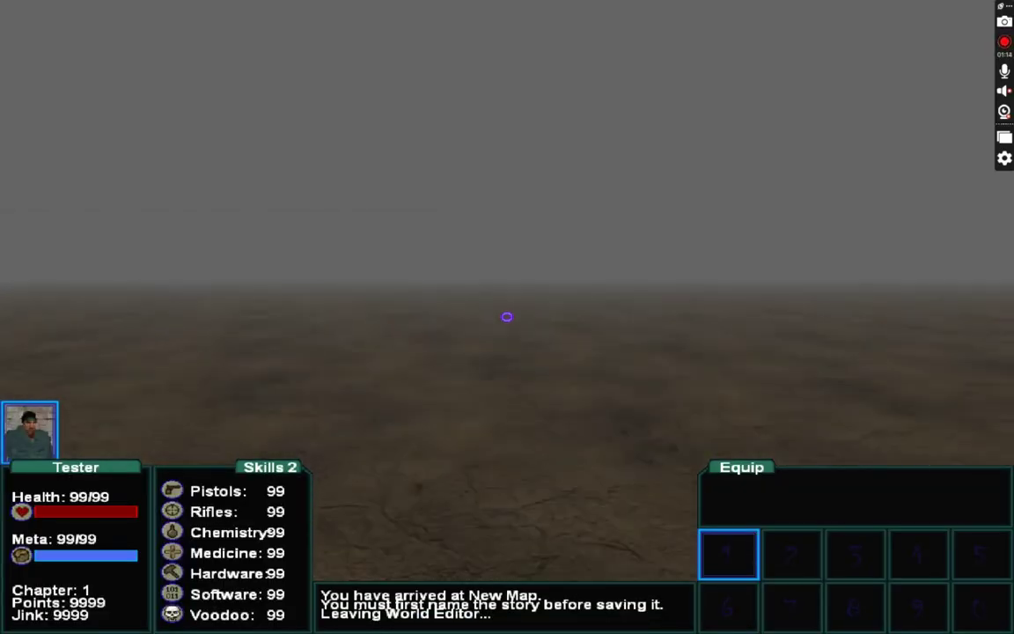
# - Examine the character's skill lists and damage resistances in the status display
pyautogui.press('Tab')
pyautogui.press('Tab')
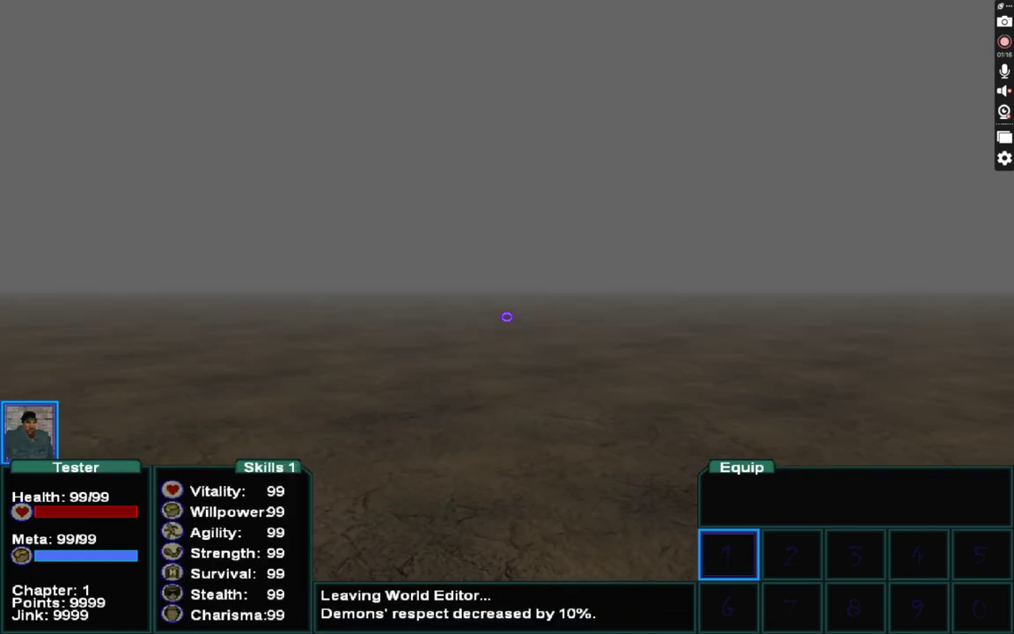
pyautogui.press('Tab')
pyautogui.press('Tab')
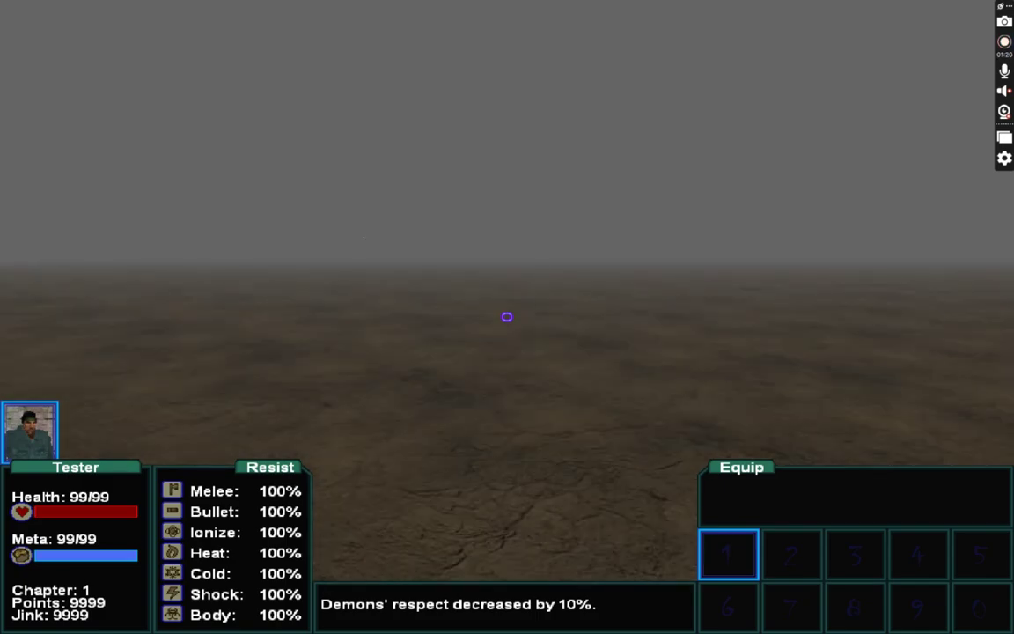
# - Name the story "BRIGAND- NEW", agreeing to the change of assets folder
pyautogui.press('F1')
pyautogui.click(110, 274)
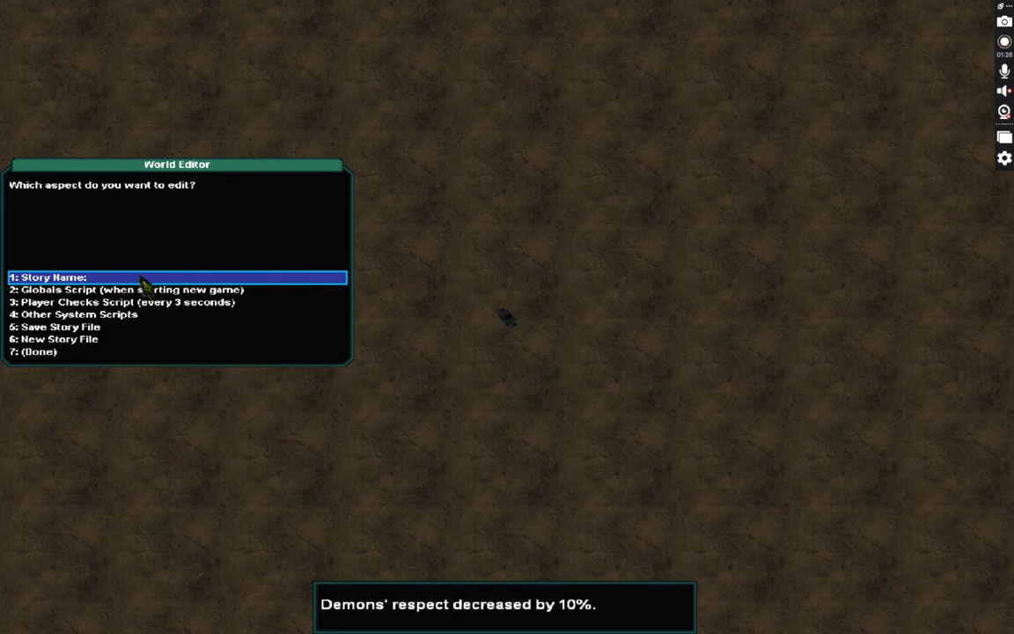
pyautogui.click(143, 278)
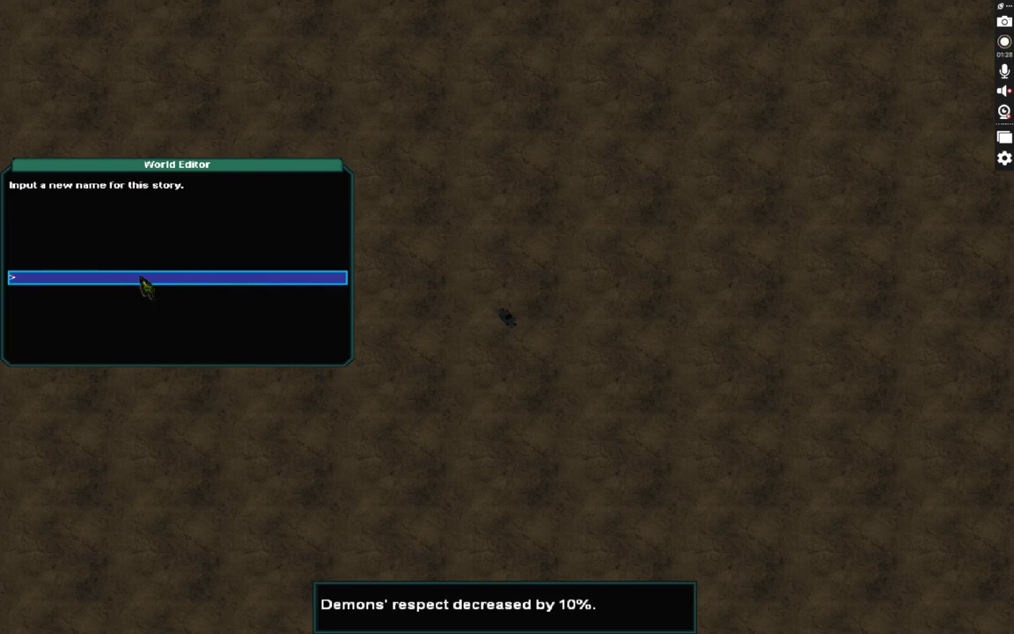
pyautogui.write('BRI')
pyautogui.press('BackSpace')
pyautogui.press('BackSpace')
pyautogui.write('RIGAND HUN')
pyautogui.press('BackSpace')
pyautogui.press('BackSpace')
pyautogui.press('BackSpace')
pyautogui.press('BackSpace')
pyautogui.write('- NEW')
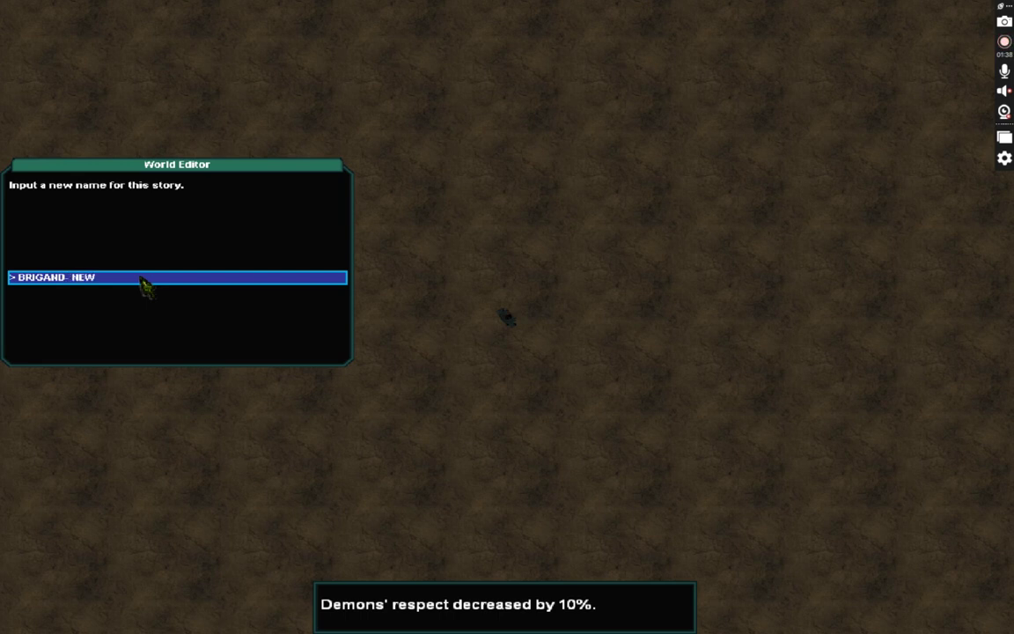
pyautogui.press('Return')
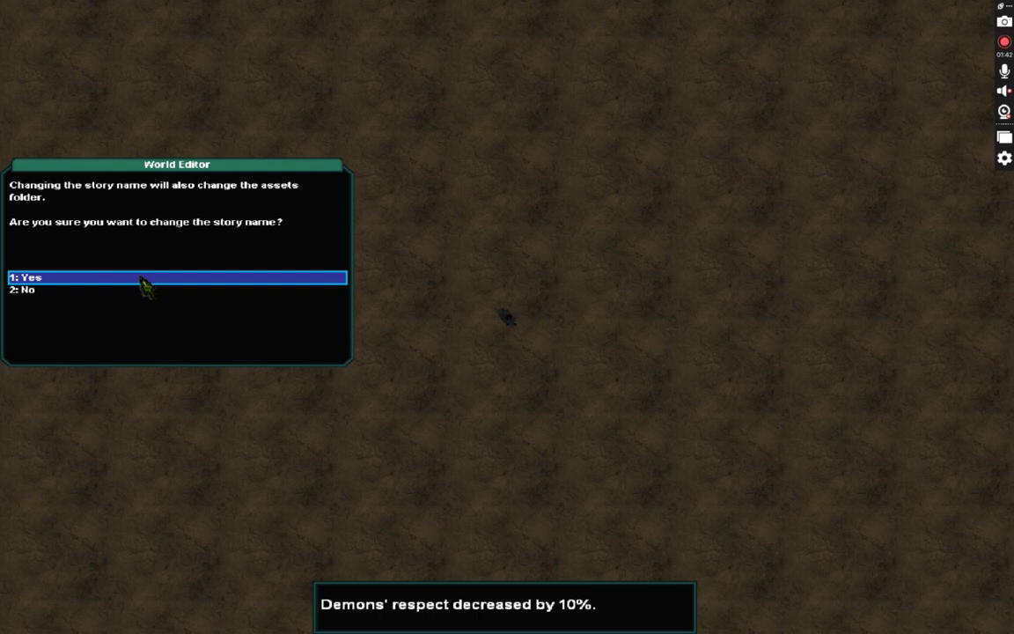
pyautogui.click(143, 280)
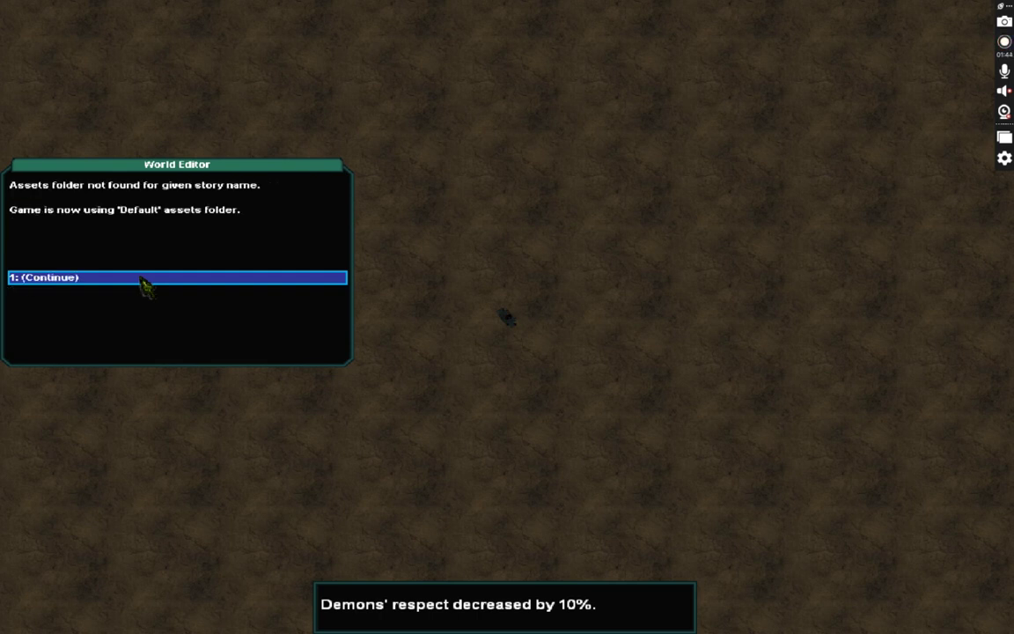
pyautogui.click(144, 280)
# - Finish editing the story settings and return to the game view
pyautogui.press('Down')
pyautogui.press('Down')
pyautogui.press('Down')
pyautogui.press('Down')
pyautogui.press('Down')
pyautogui.press('Down')
pyautogui.press('Return')
pyautogui.press('Down')
pyautogui.press('Down')
pyautogui.press('Down')
pyautogui.press('Down')
pyautogui.press('Down')
pyautogui.press('Down')
pyautogui.press('Return')
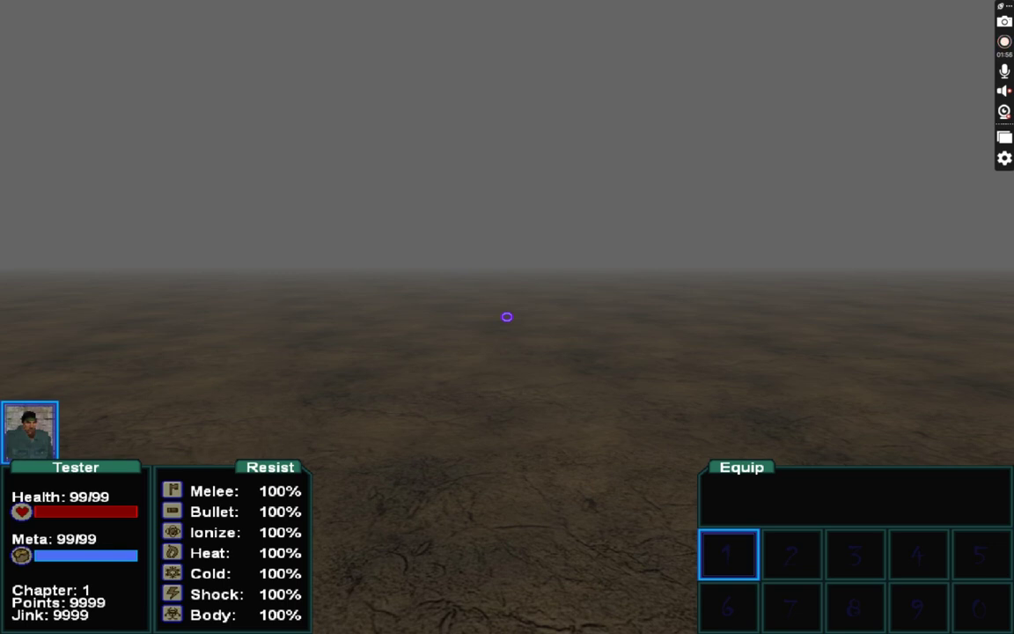
# - Rename map #1 to "Rathole" in the map settings
pyautogui.press('F1')
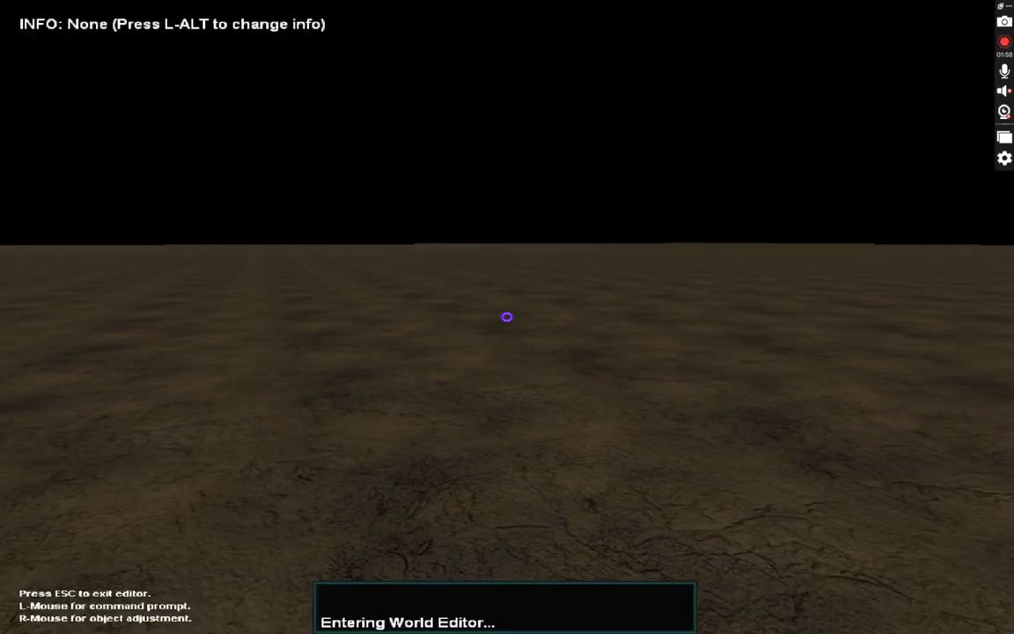
pyautogui.press('Escape')
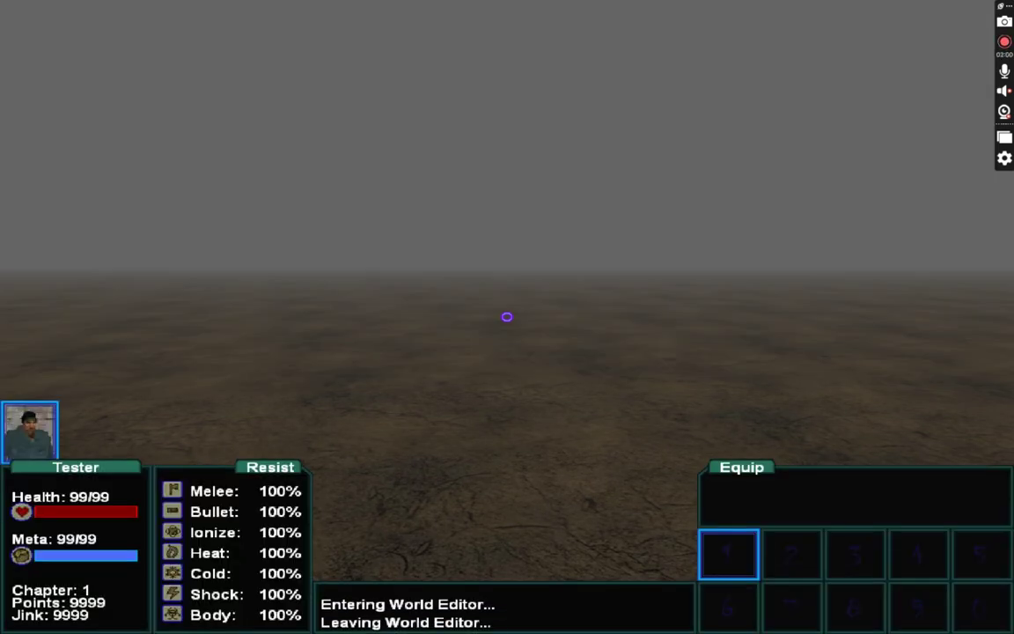
pyautogui.press('F2')
pyautogui.click(79, 290)
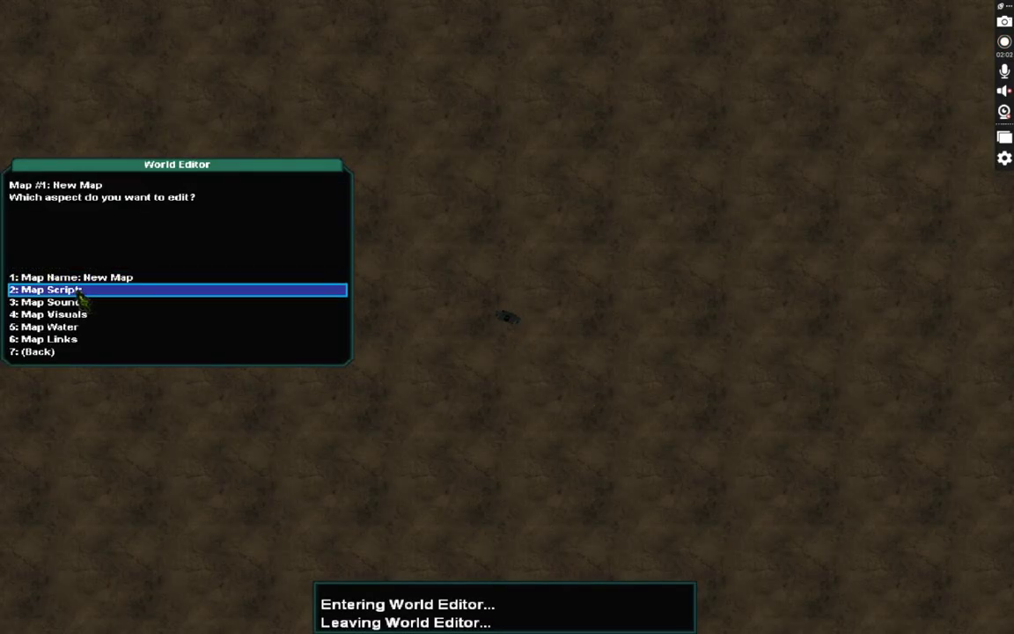
pyautogui.click(138, 278)
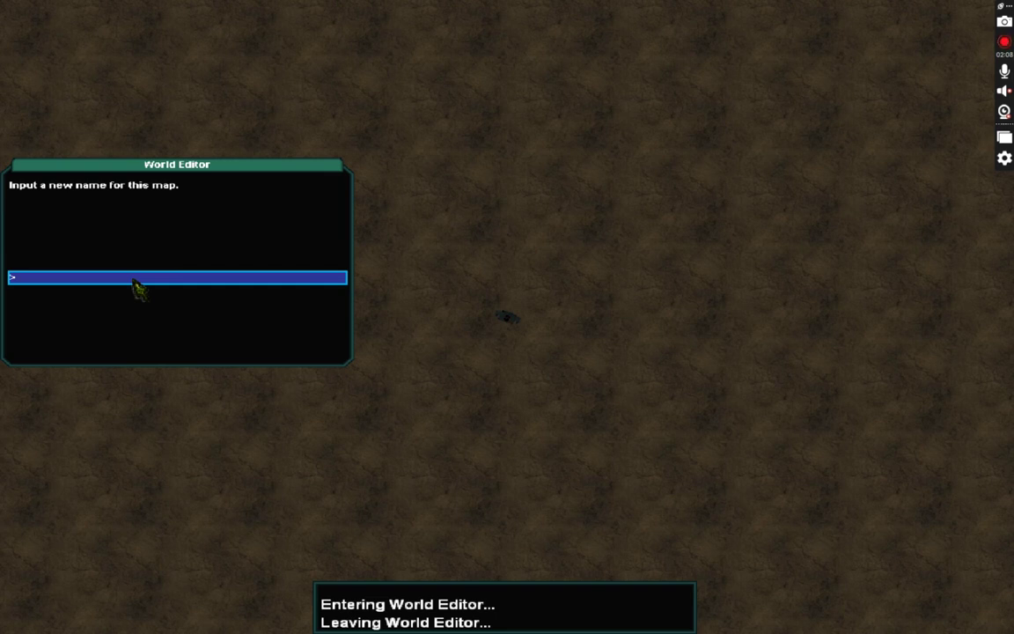
pyautogui.write('Rathole')
pyautogui.press('Return')
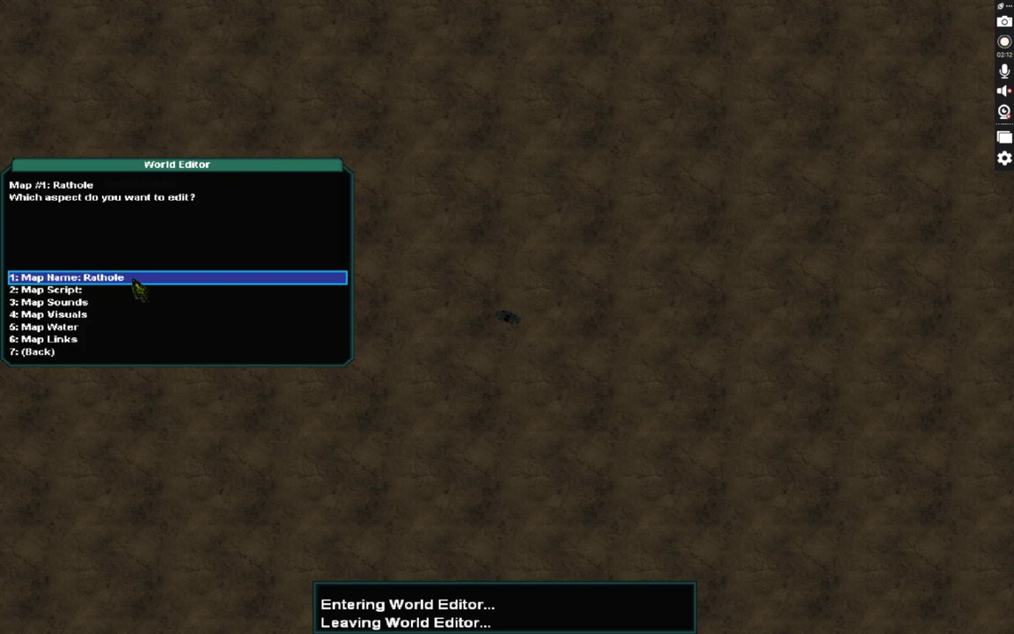
# - Set Rathole's map script to "ticker" and return to the game view
pyautogui.press('Down')
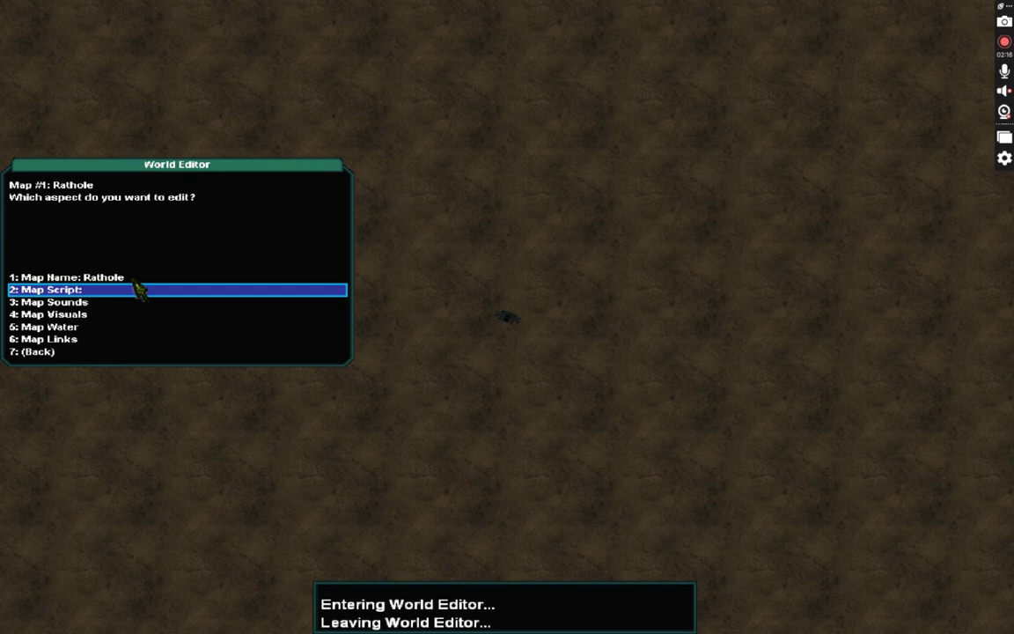
pyautogui.press('Return')
pyautogui.write('ticker')
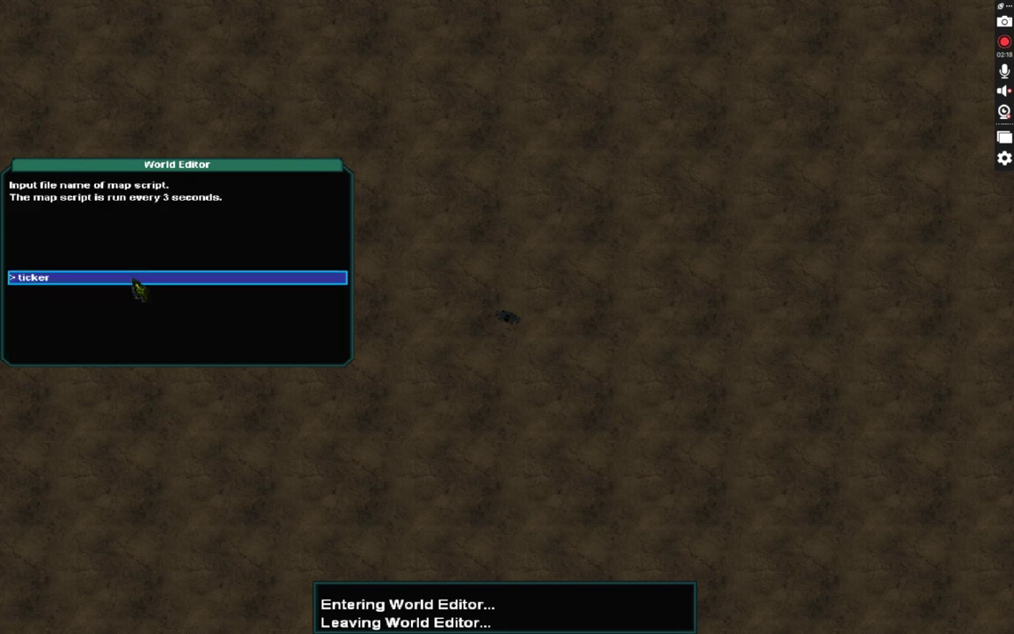
pyautogui.press('Return')
pyautogui.press('Escape')
pyautogui.press('Escape')
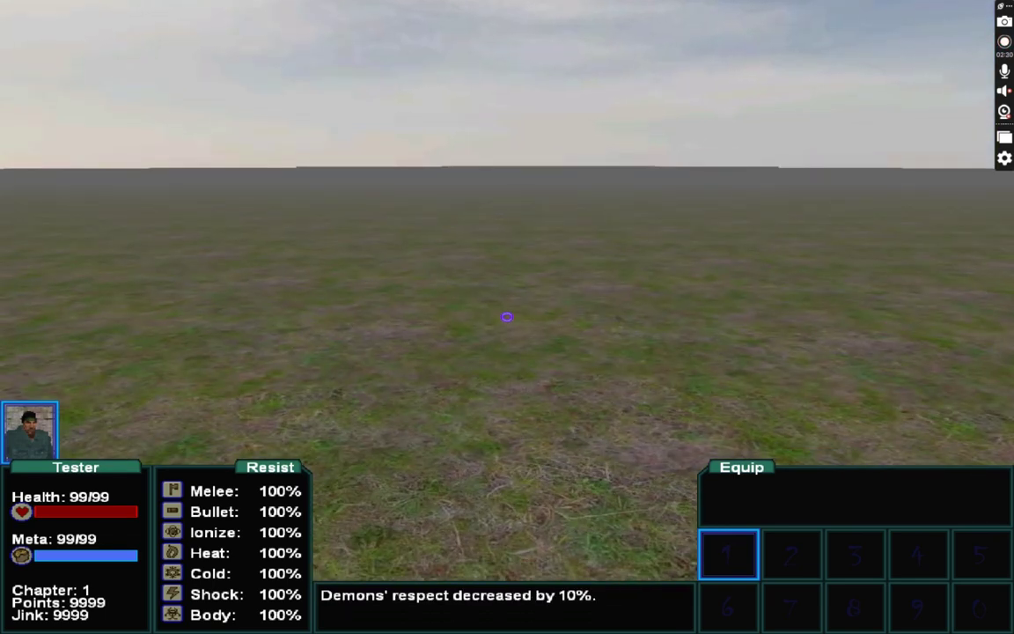
# - Clear the map script with the World Editor command "mapscript=none" and leave the editor
pyautogui.press('F12')
pyautogui.click(154, 353)
pyautogui.press('F12')
pyautogui.click(516, 328)
pyautogui.write('mapscript=none')
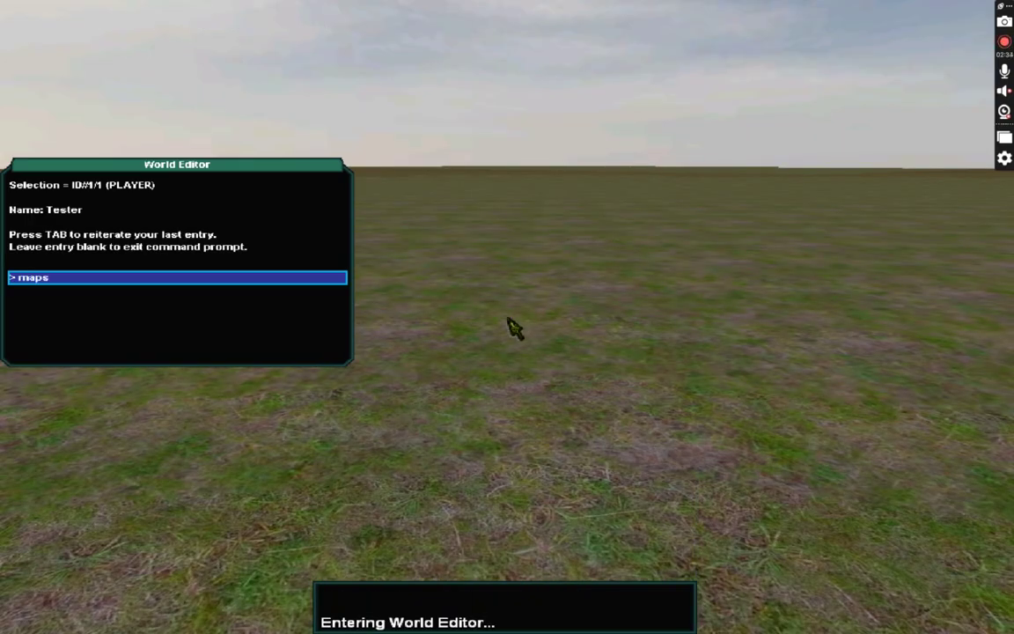
pyautogui.press('Return')
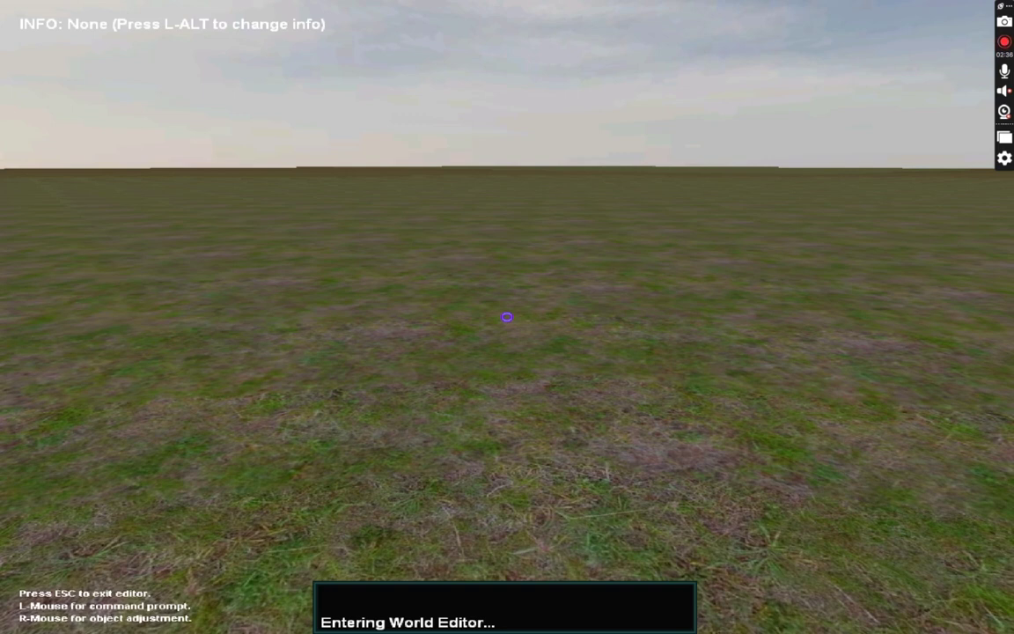
pyautogui.press('Escape')
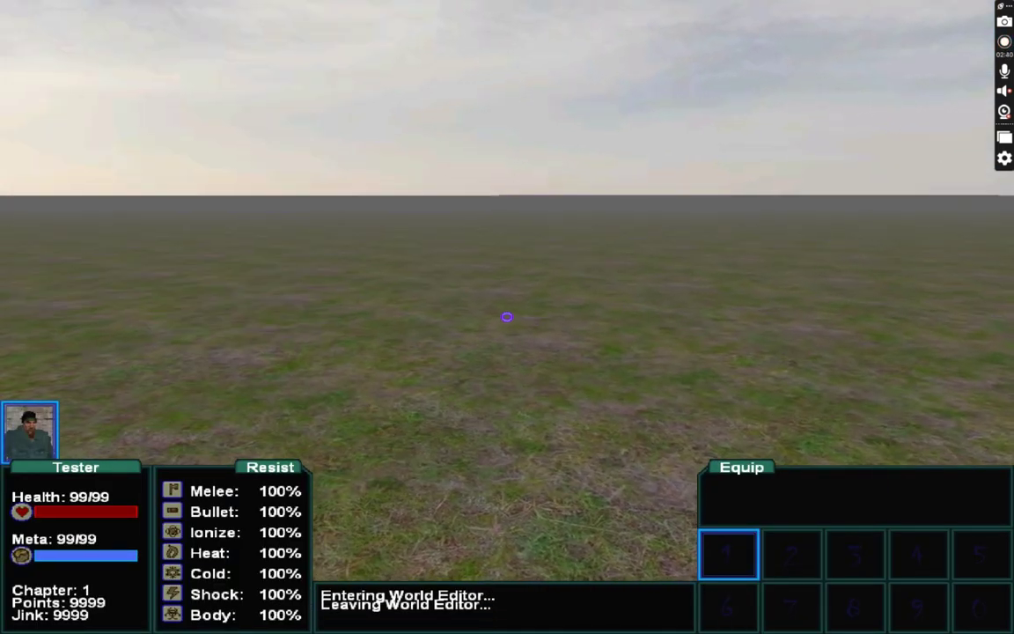
# - Create a building in the map with the World Editor command "make=building1", leave the editor and back away from it
pyautogui.press('F11')
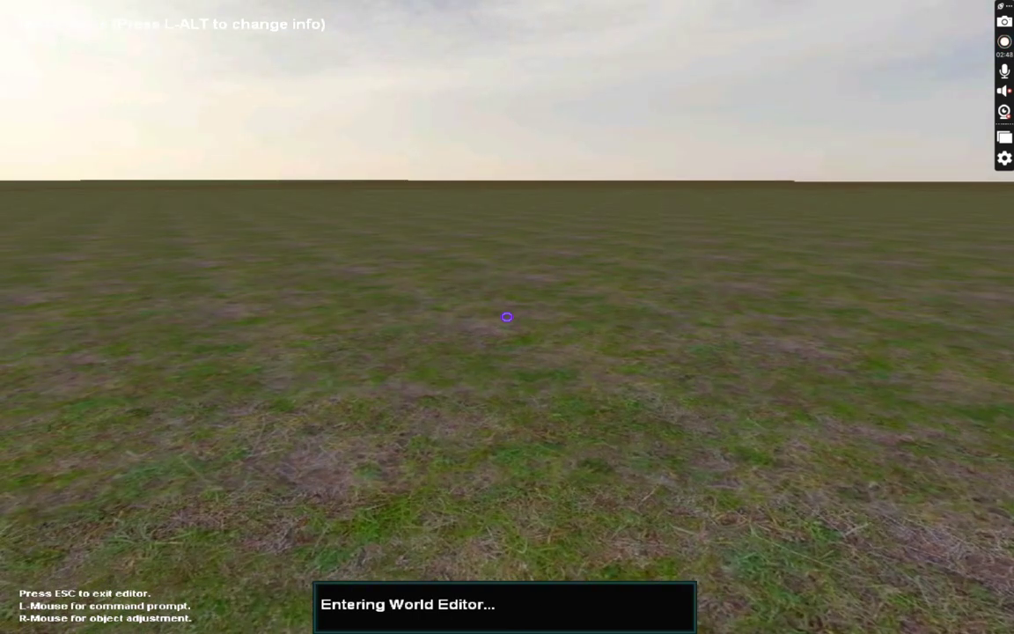
pyautogui.click(507, 317)
pyautogui.write('make=building1')
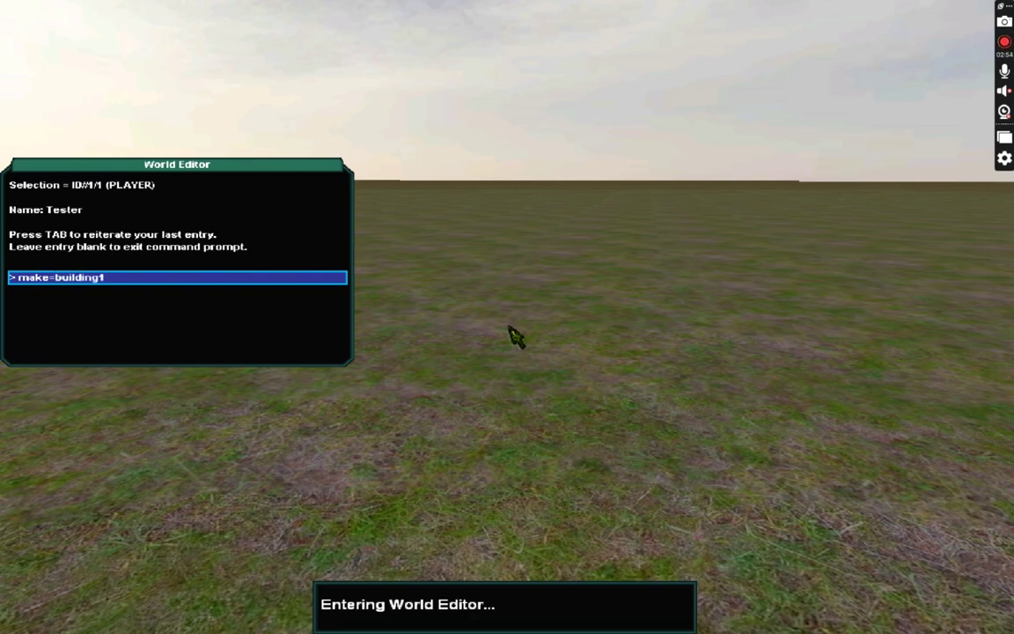
pyautogui.press('Return')
pyautogui.press('Return')
pyautogui.press('Escape')
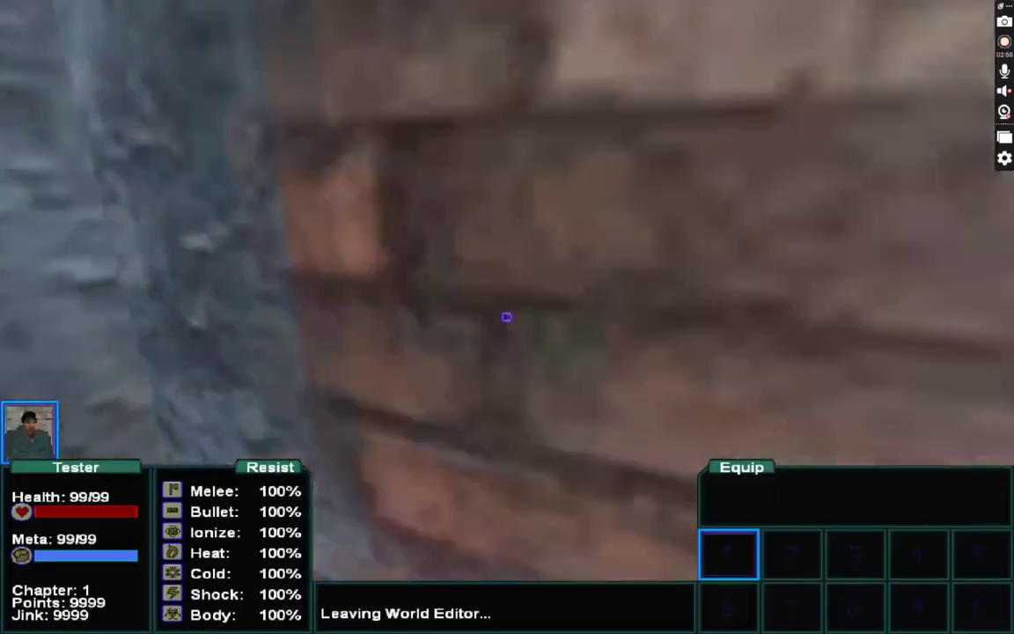
pyautogui.press('s')
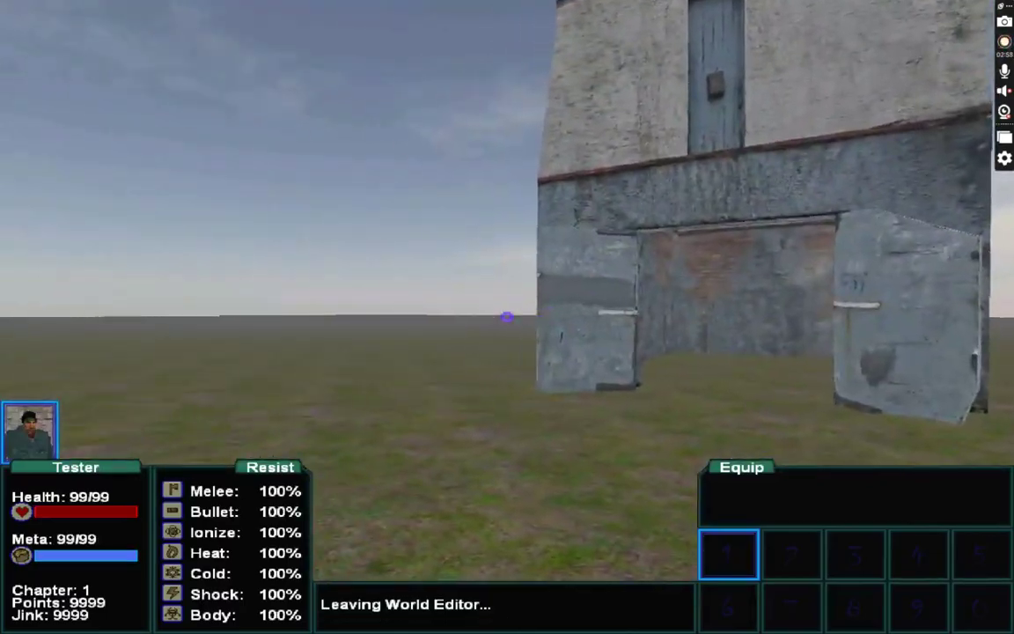
# - Switch to File Explorer, open the building1 folder under Assets, DEFAULT, Objects, and select building1.DBO
pyautogui.press('Escape')
pyautogui.hotkey('alt', 'Tab')
pyautogui.doubleClick(408, 196)
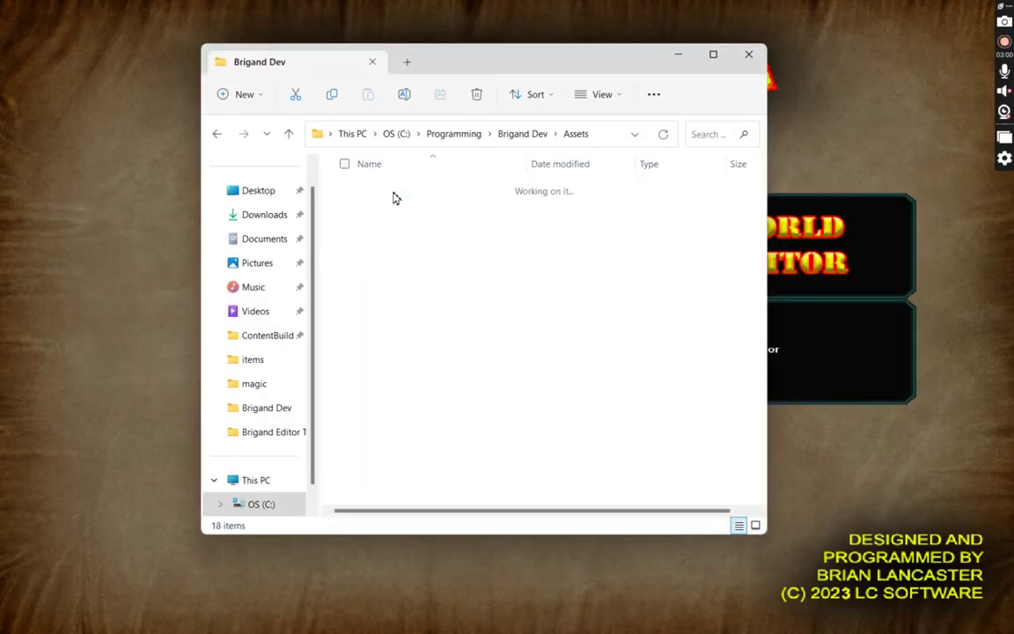
pyautogui.doubleClick(392, 413)
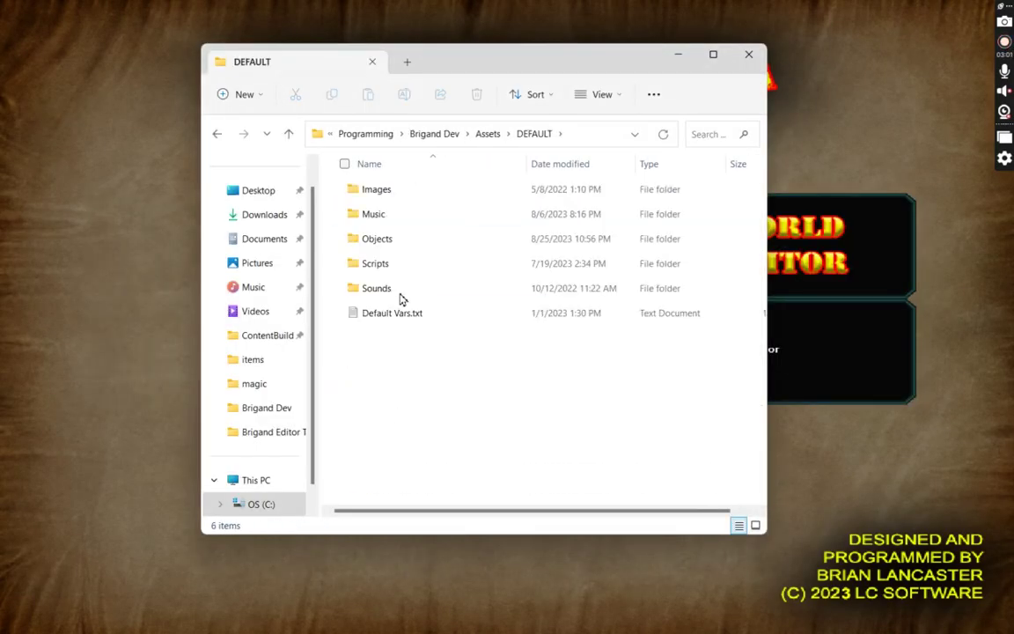
pyautogui.doubleClick(387, 242)
pyautogui.scroll(-5, 414, 325)
pyautogui.scroll(-15, 417, 332)
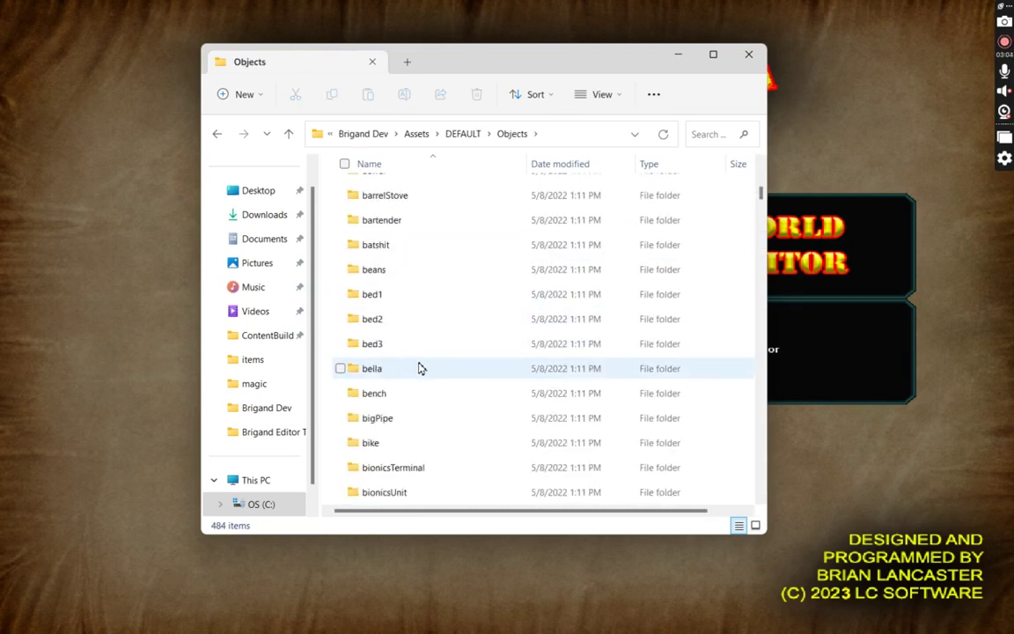
pyautogui.doubleClick(393, 250)
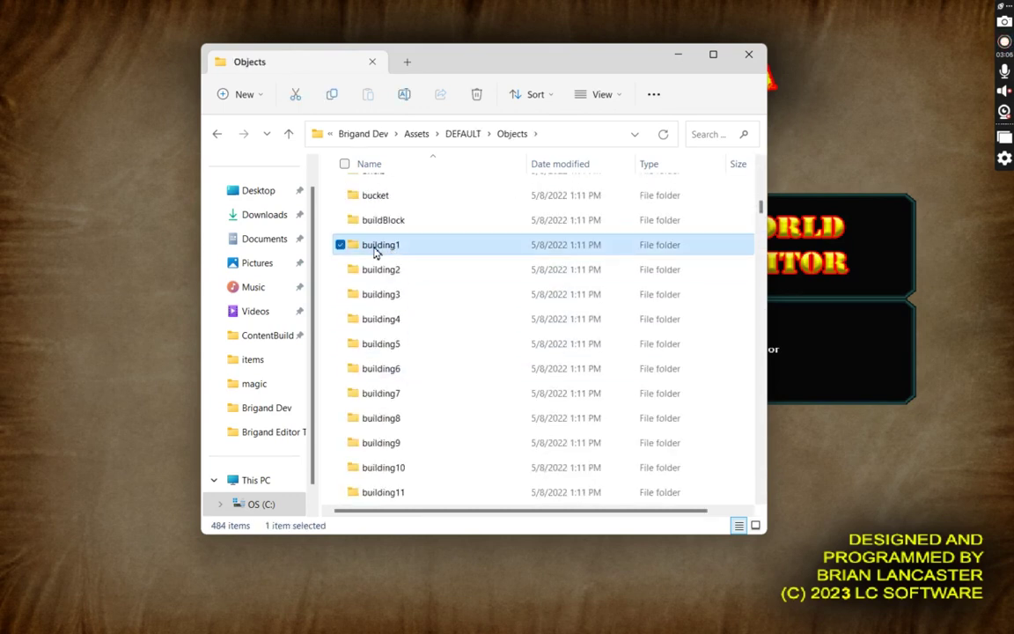
pyautogui.click(378, 188)
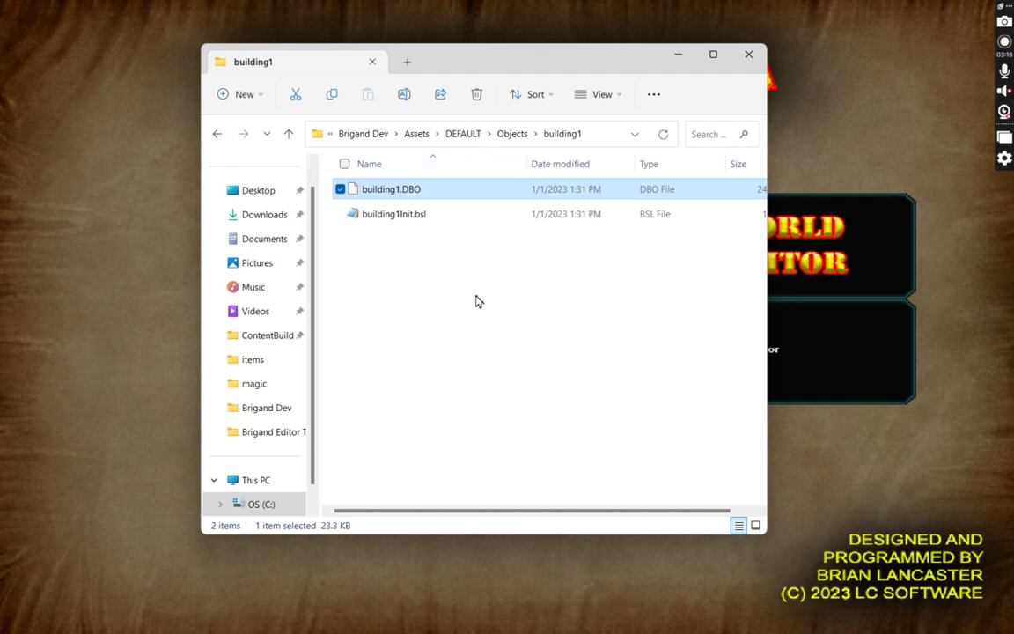
# - Return to the game and examine the building from several sides in the World Editor and on foot while playing
pyautogui.click(678, 62)
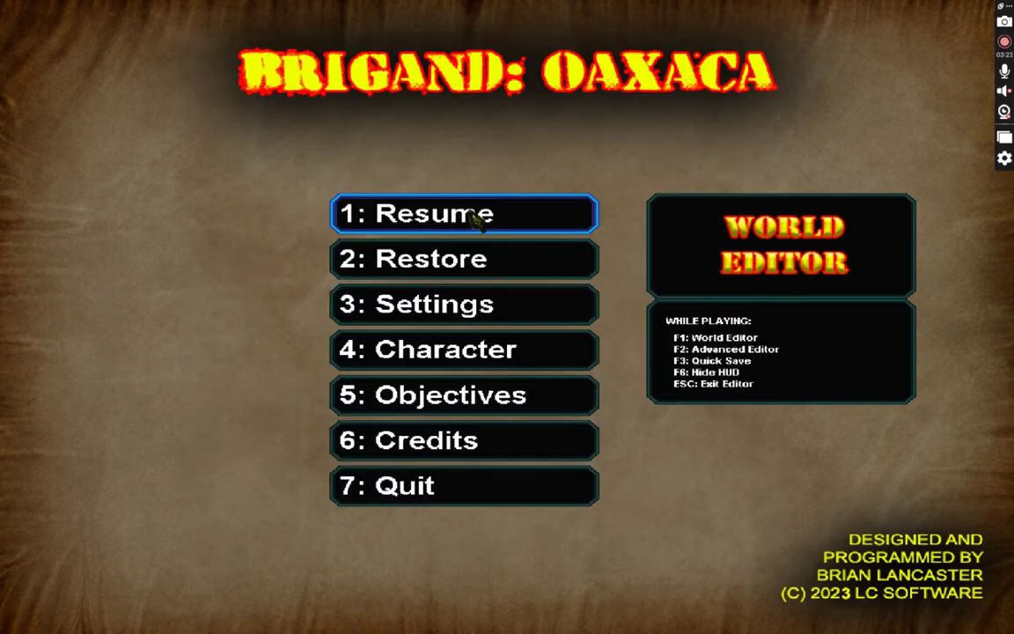
pyautogui.click(471, 215)
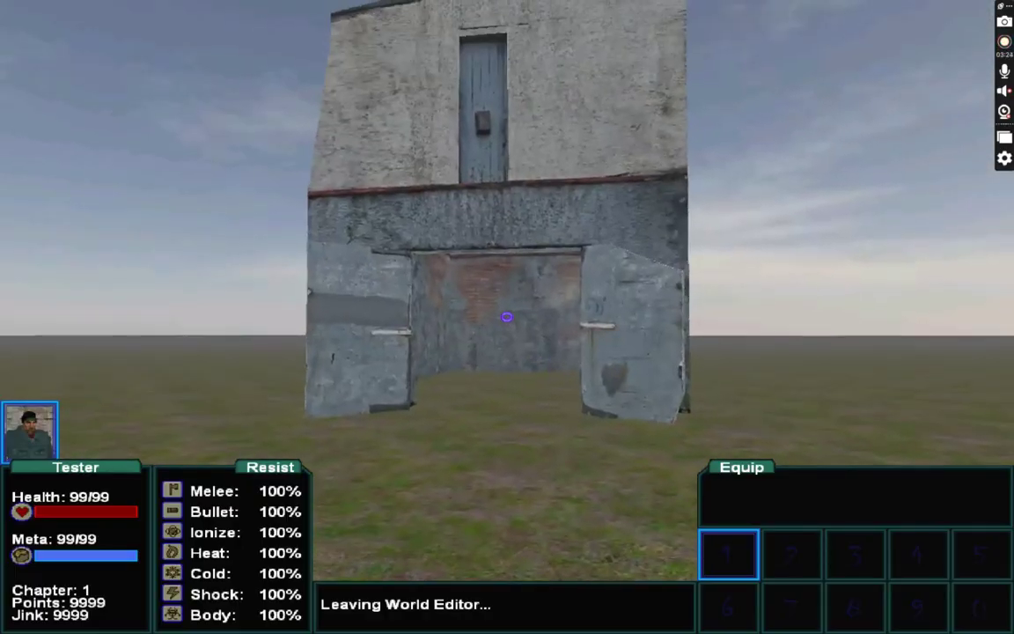
pyautogui.press('F1')
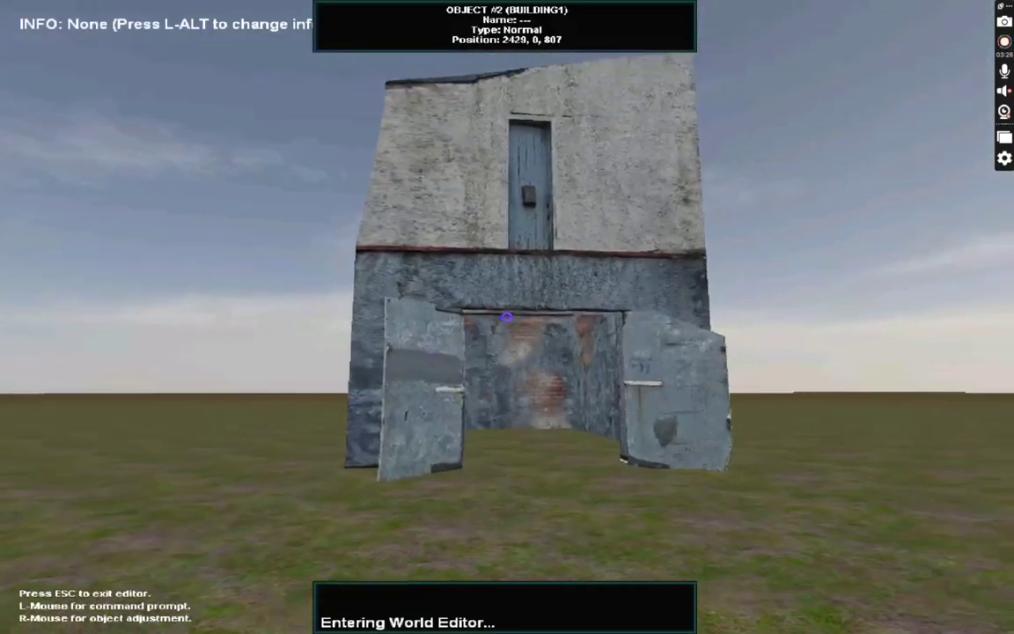
pyautogui.press('d')
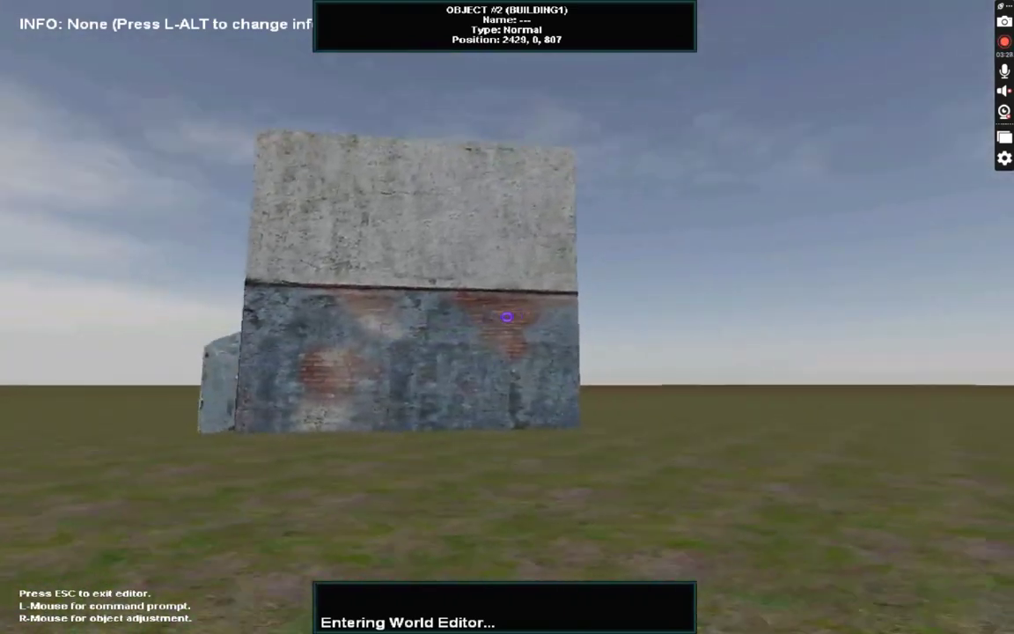
pyautogui.press('a')
pyautogui.press('a')
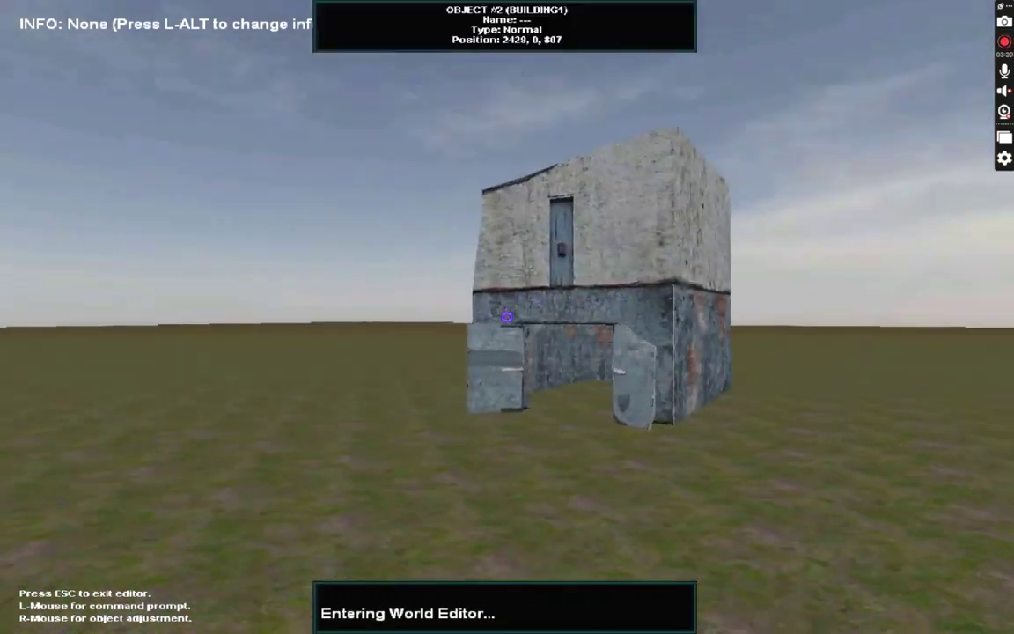
pyautogui.press('w')
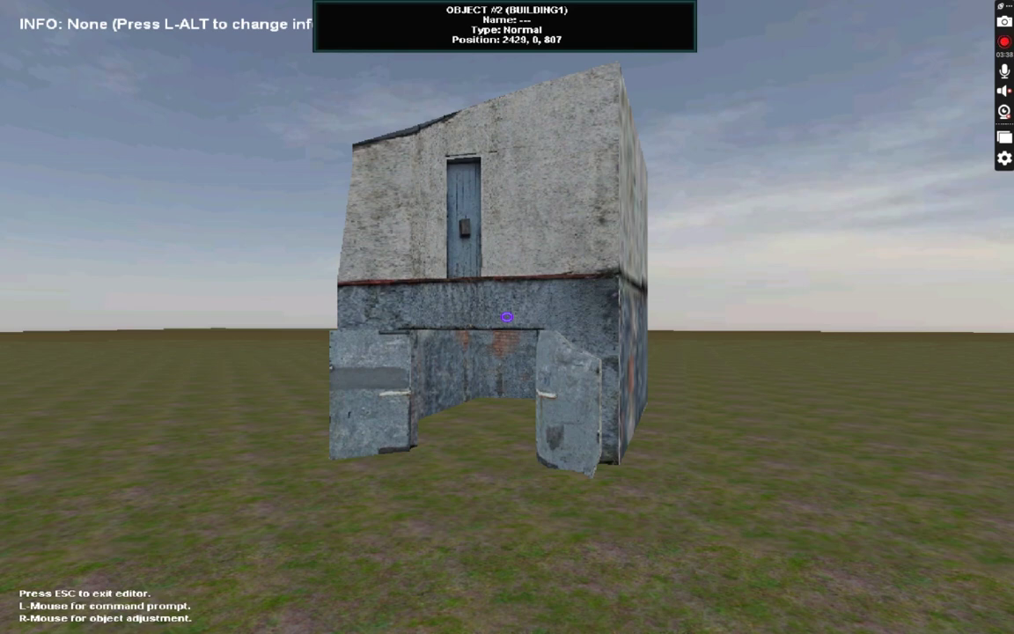
pyautogui.press('Escape')
pyautogui.press('w')
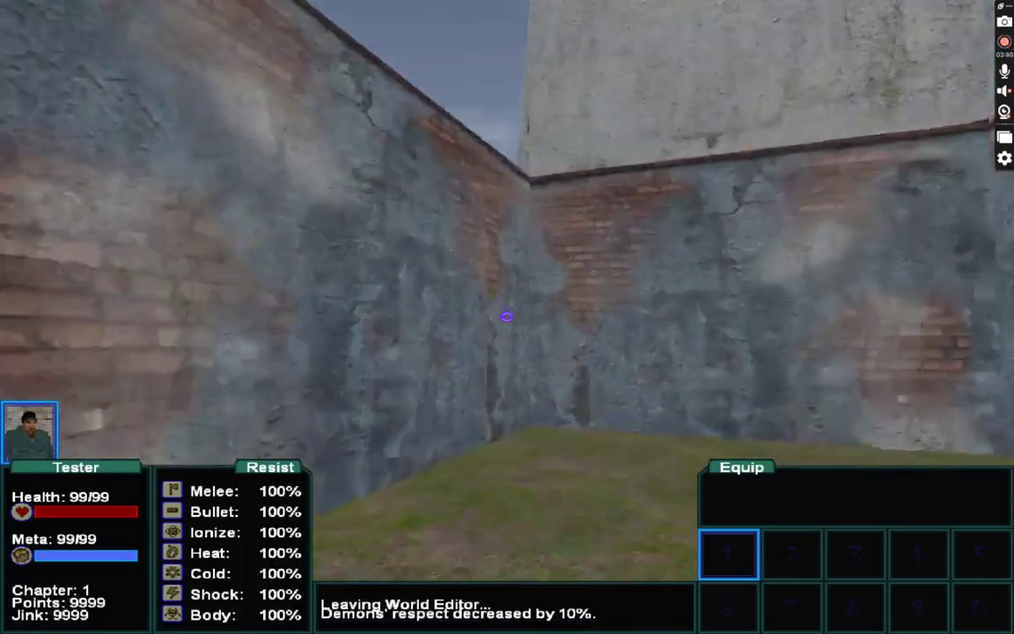
pyautogui.press('w')
pyautogui.press('s')
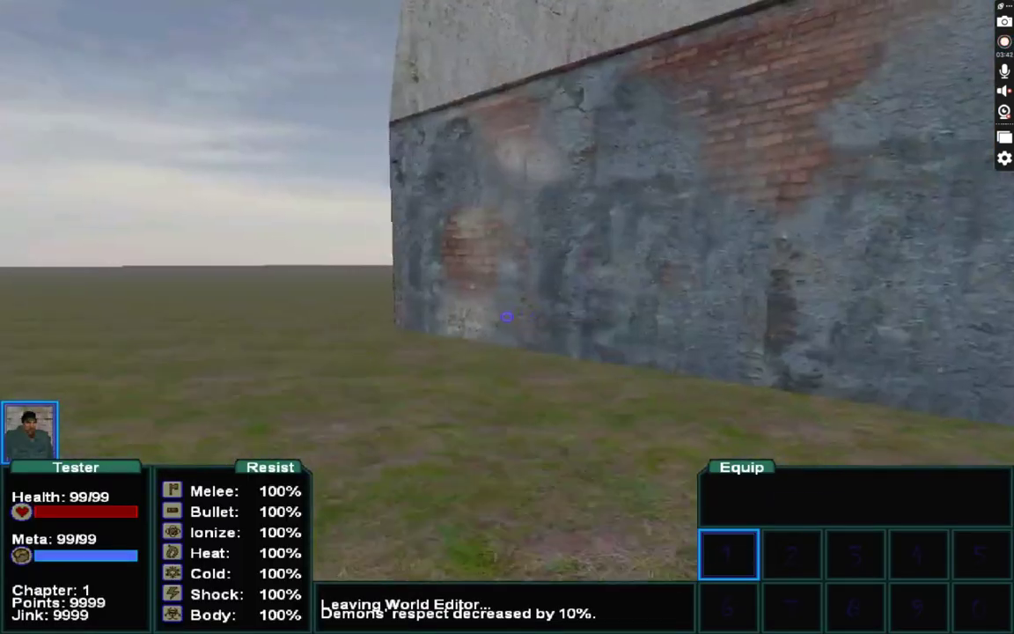
pyautogui.press('w')
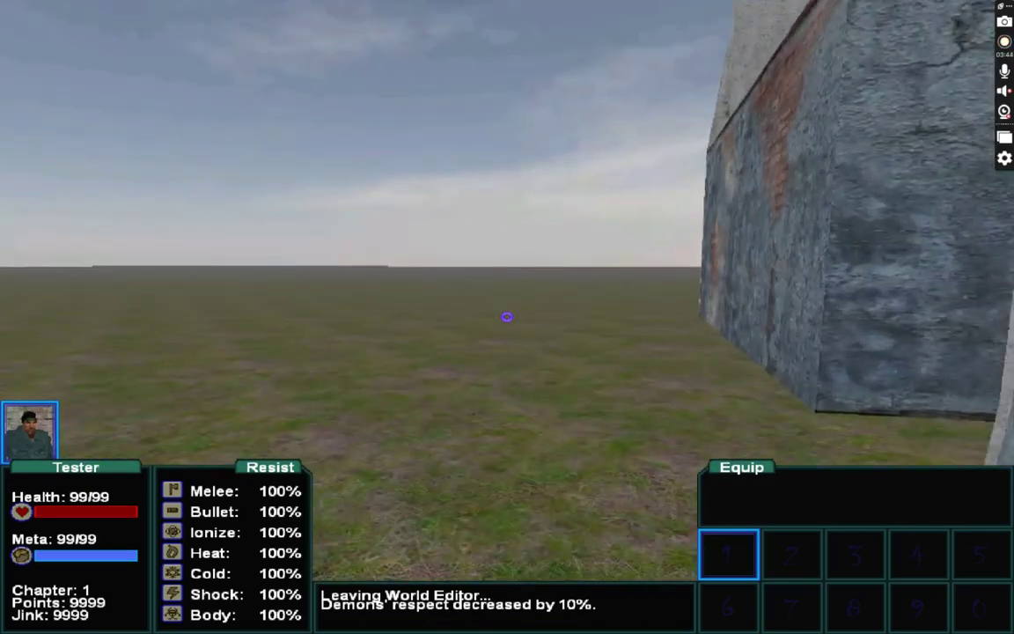